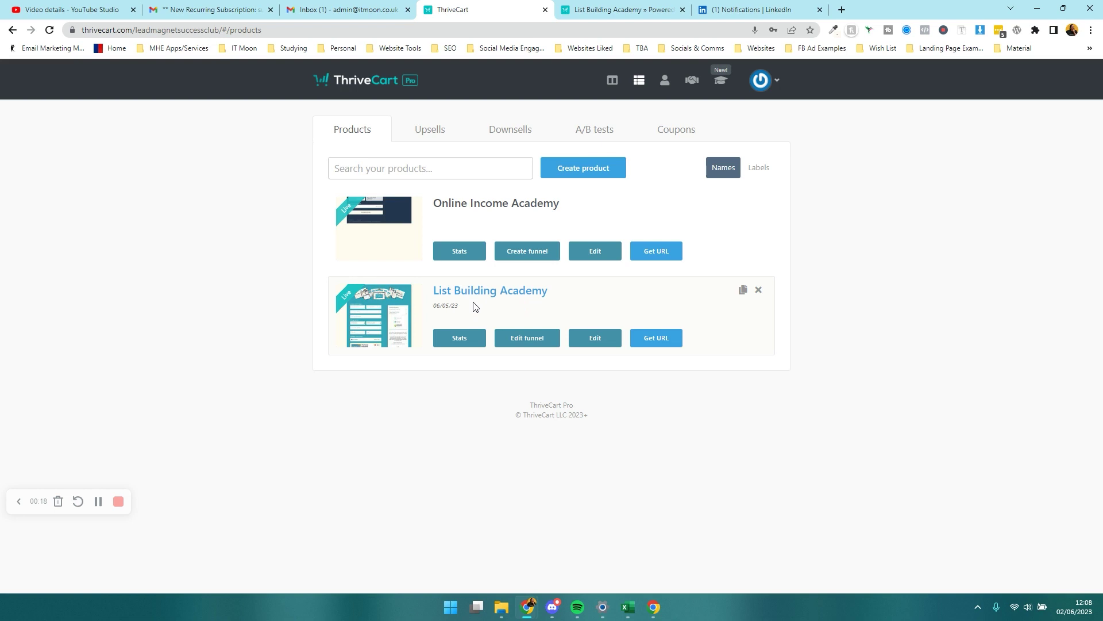
# Switch to the Upsells tab to list the existing Online Income Academy upsell
pyautogui.click(417, 136)
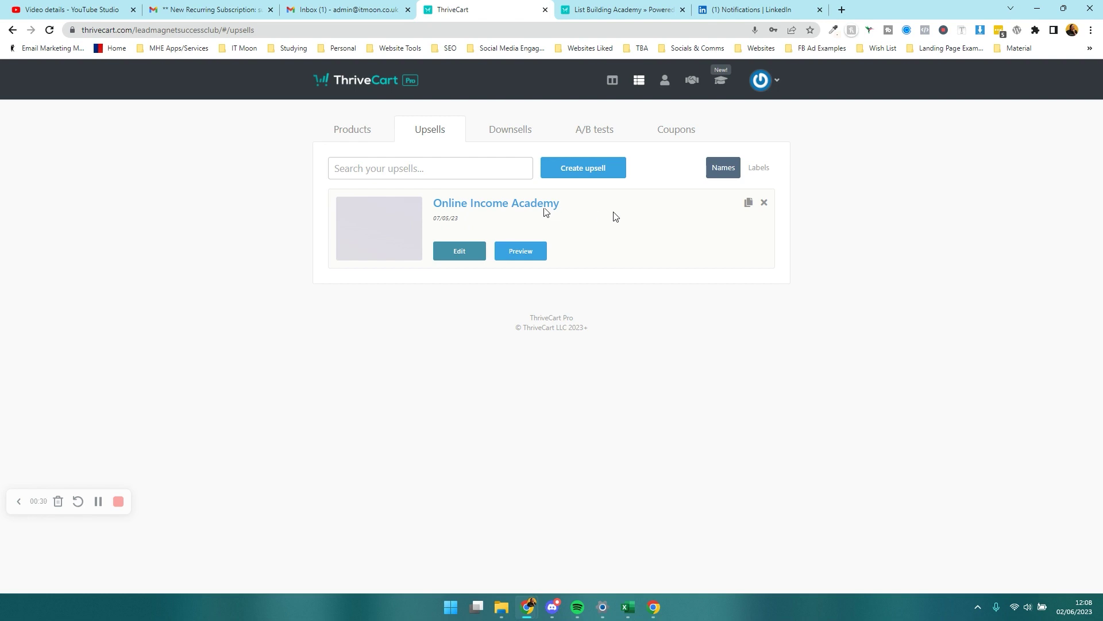
# Create a new digital upsell named 'Testing Upsell' and continue to its pricing
pyautogui.click(590, 168)
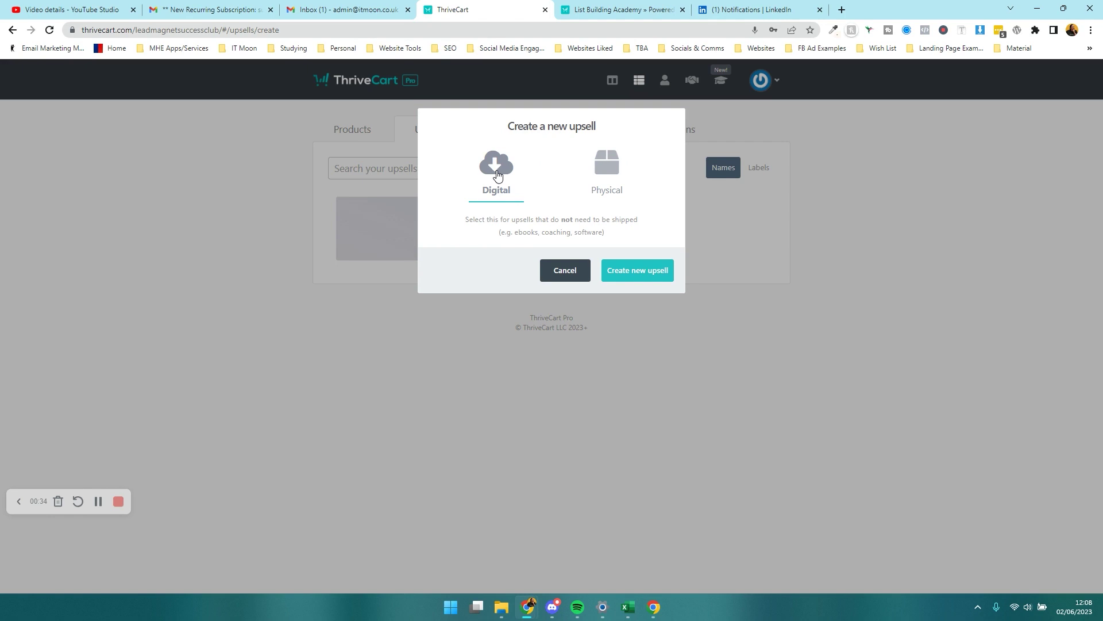
pyautogui.click(655, 277)
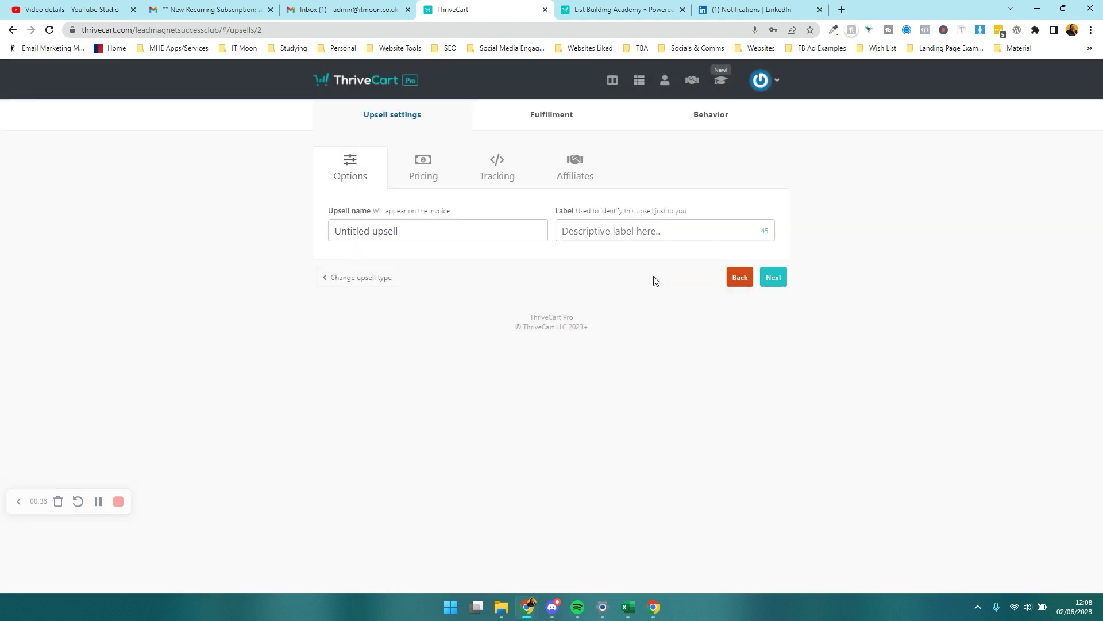
pyautogui.click(373, 229)
pyautogui.write('Testing')
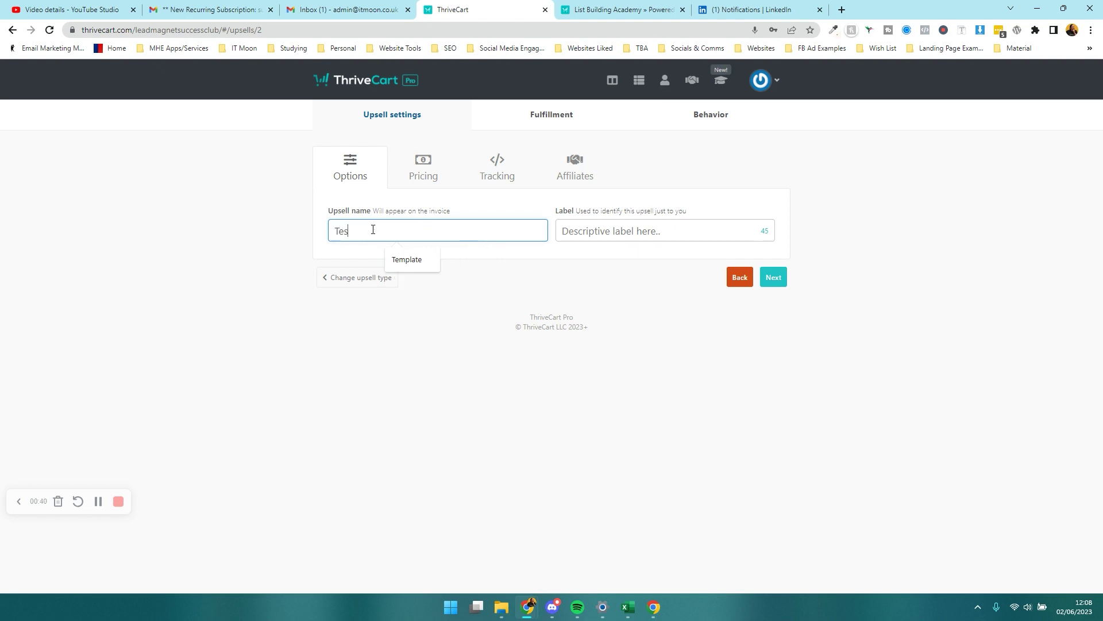
pyautogui.press('Tab')
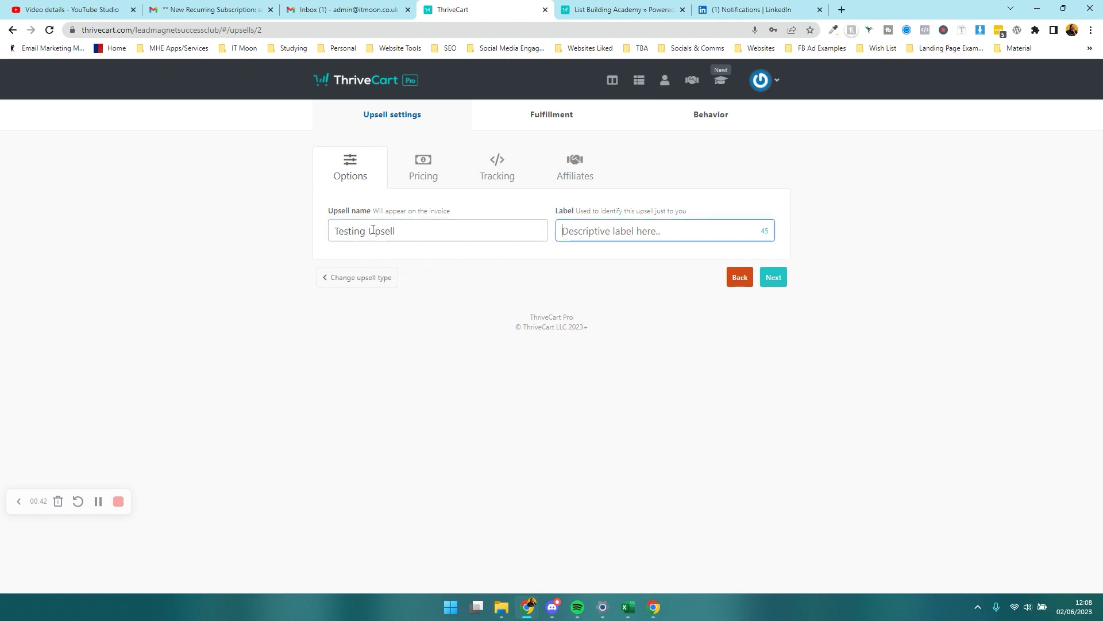
pyautogui.click(410, 271)
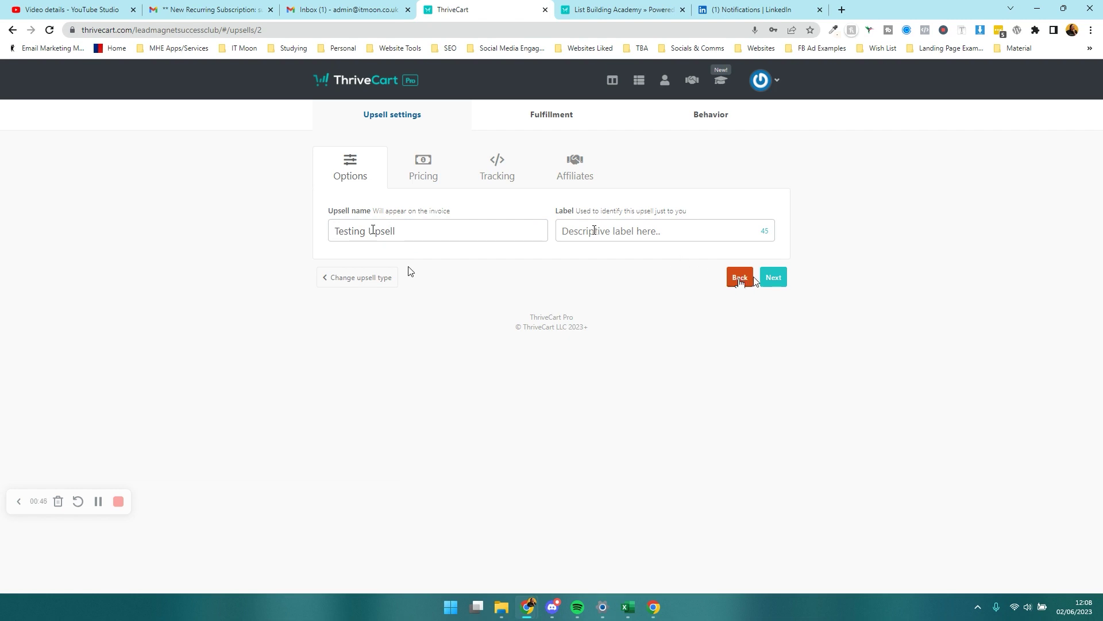
pyautogui.click(773, 280)
# Set the upsell's product type to One-time fee after trying Subscription and Split pay
pyautogui.click(422, 273)
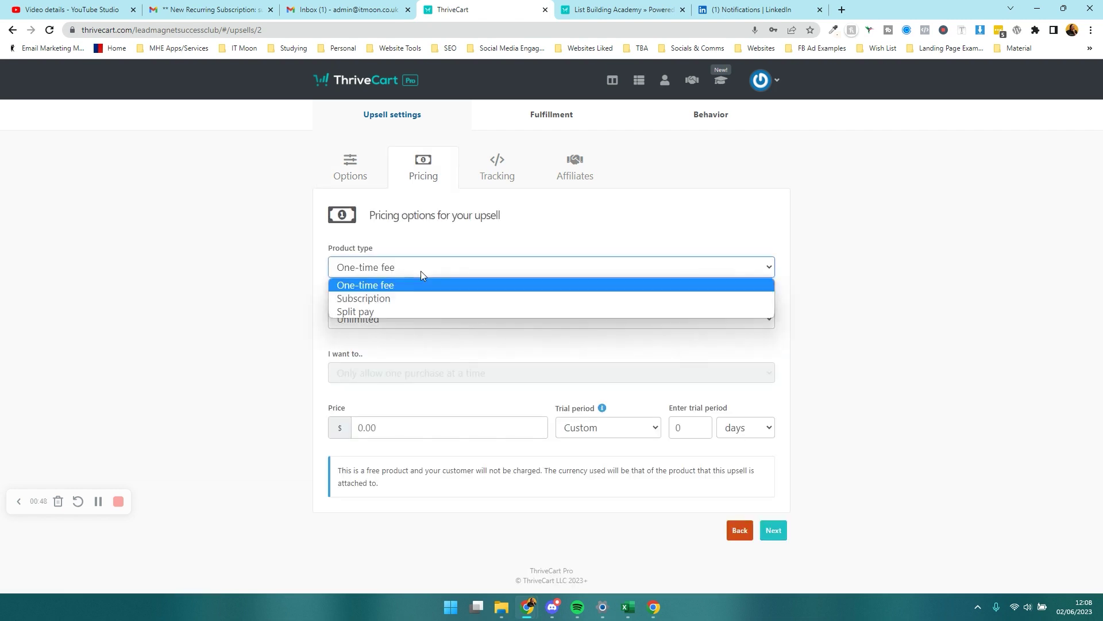
pyautogui.click(402, 298)
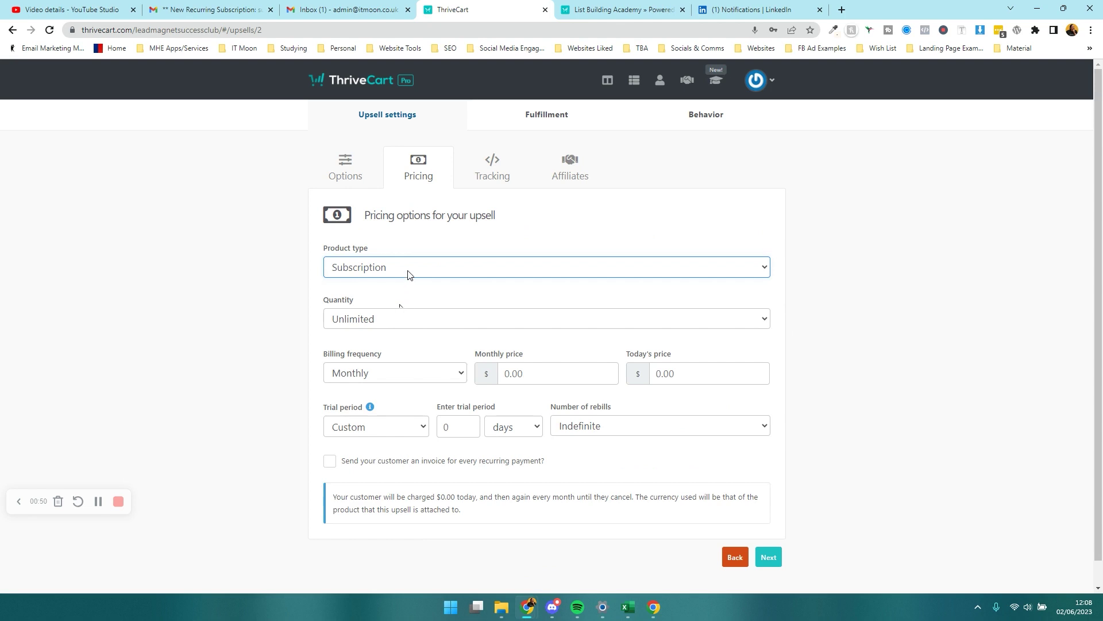
pyautogui.click(409, 271)
pyautogui.click(392, 311)
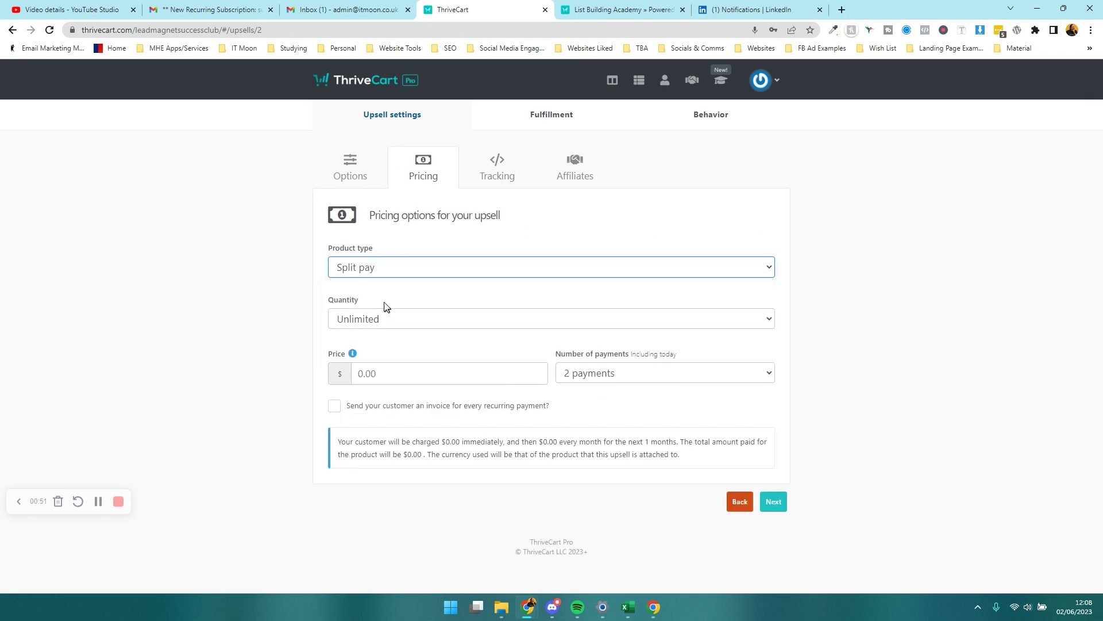
pyautogui.click(452, 274)
pyautogui.click(426, 298)
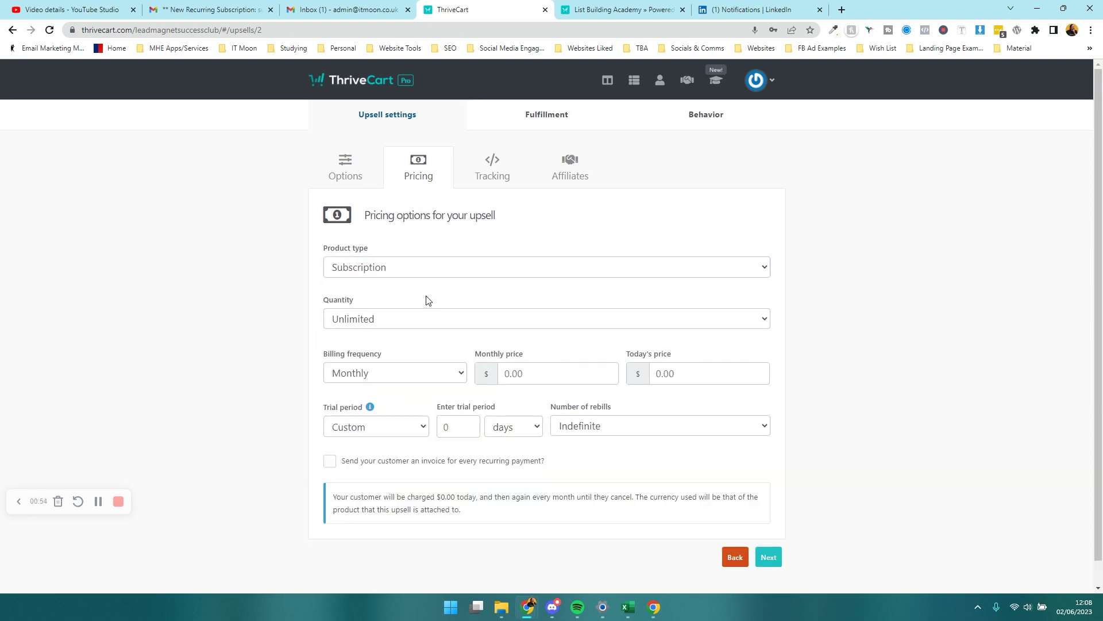
pyautogui.scroll(-1, 402, 276)
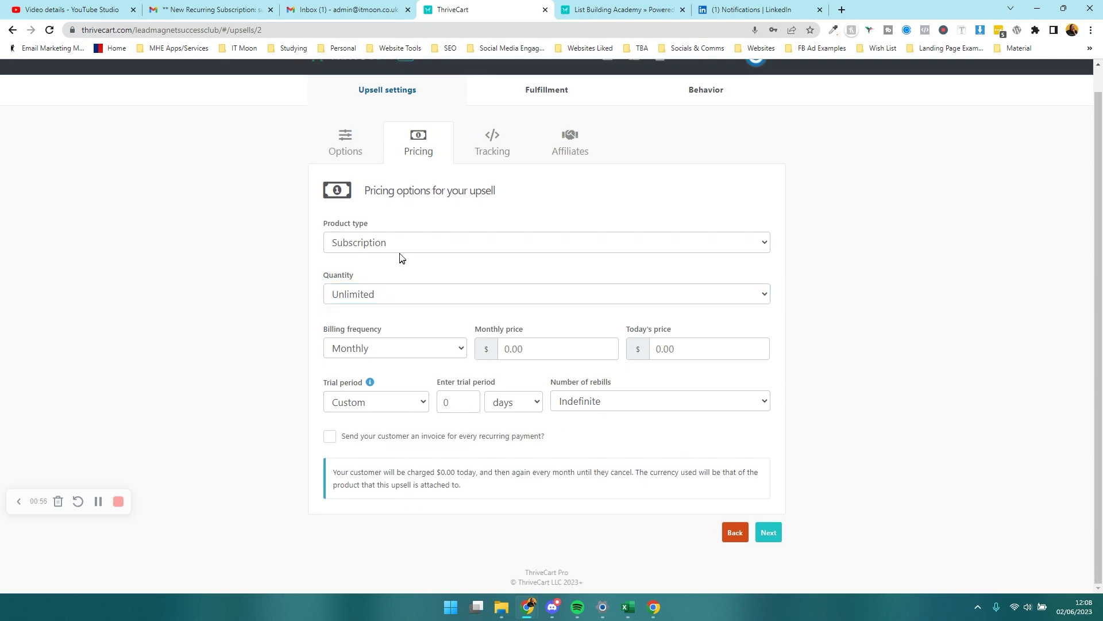
pyautogui.click(404, 242)
pyautogui.click(403, 242)
pyautogui.click(395, 250)
pyautogui.click(380, 264)
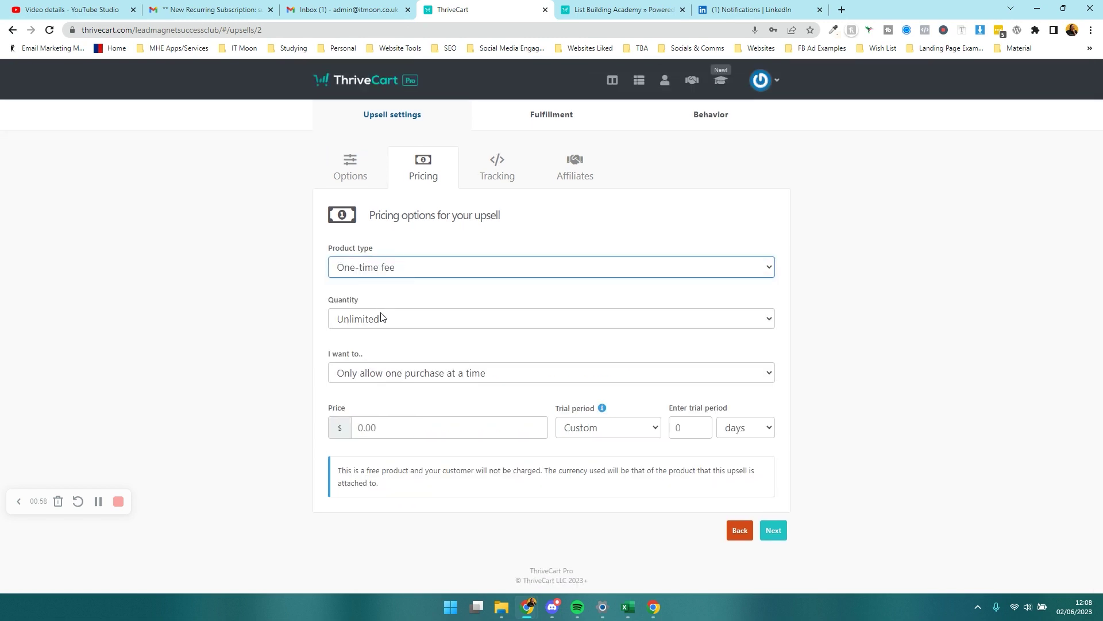
# Keep quantity Unlimited and one purchase at a time, and set the price to 47
pyautogui.click(376, 320)
pyautogui.click(371, 338)
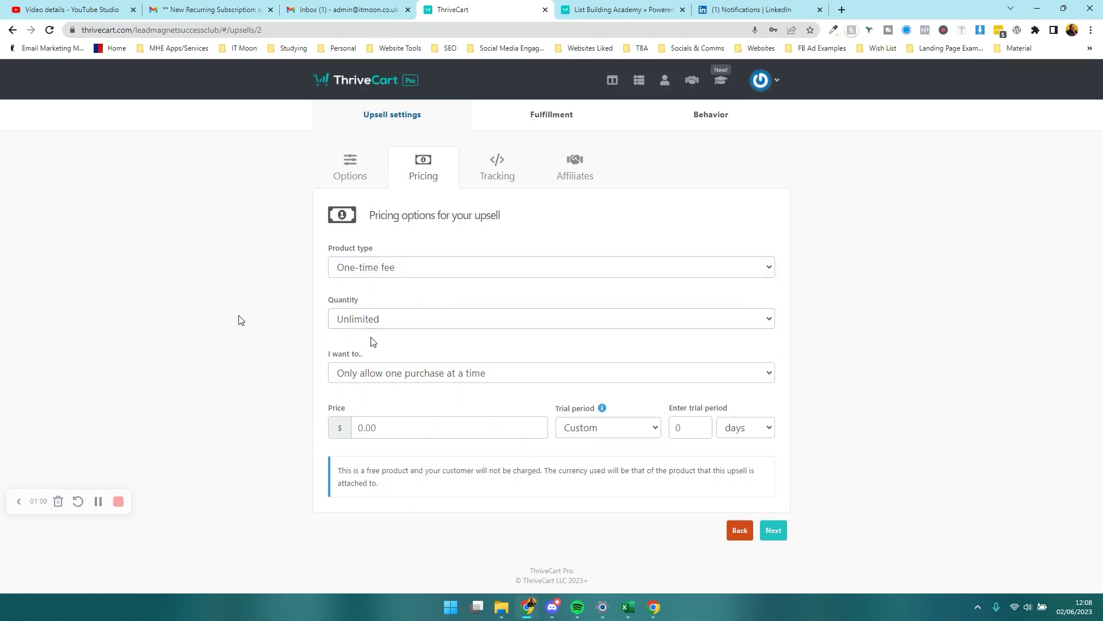
pyautogui.click(395, 373)
pyautogui.click(396, 375)
pyautogui.click(396, 374)
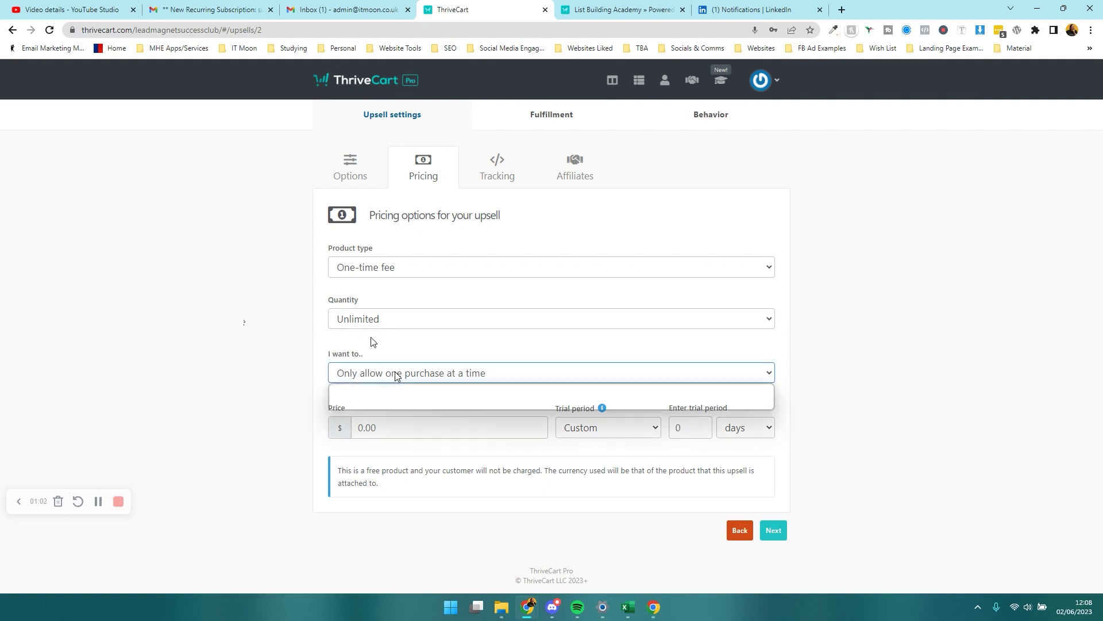
pyautogui.click(400, 385)
pyautogui.click(400, 426)
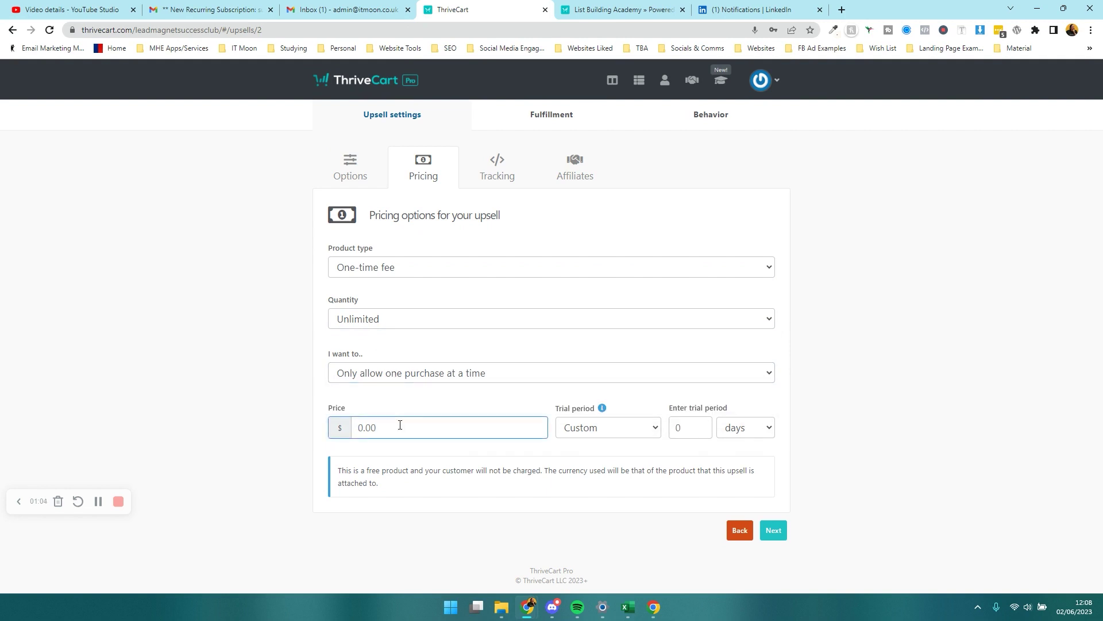
pyautogui.write('47')
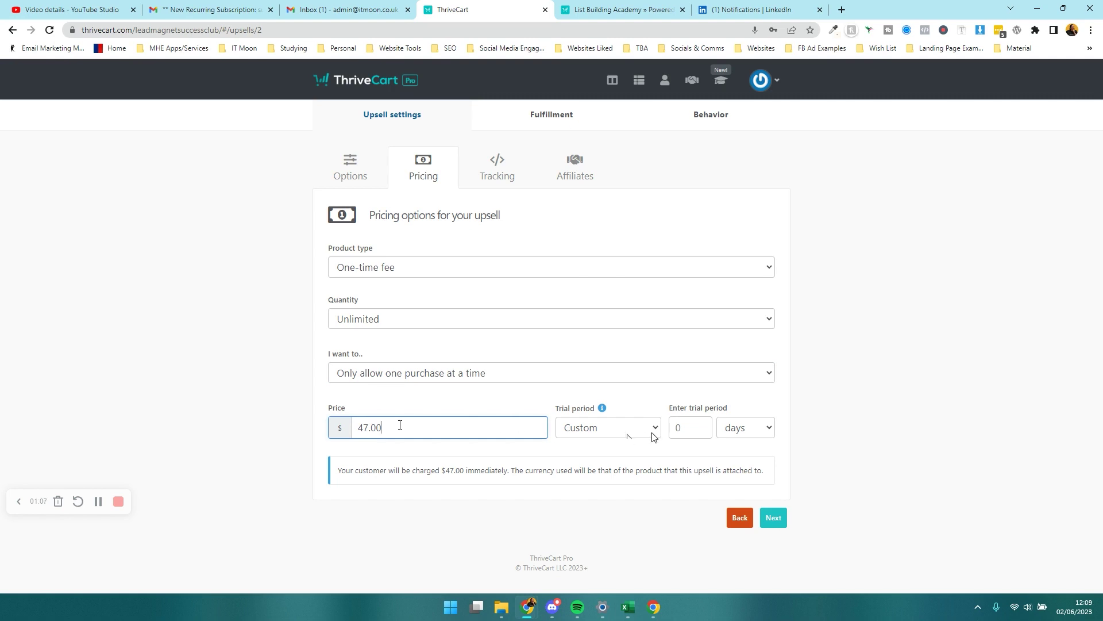
pyautogui.click(776, 518)
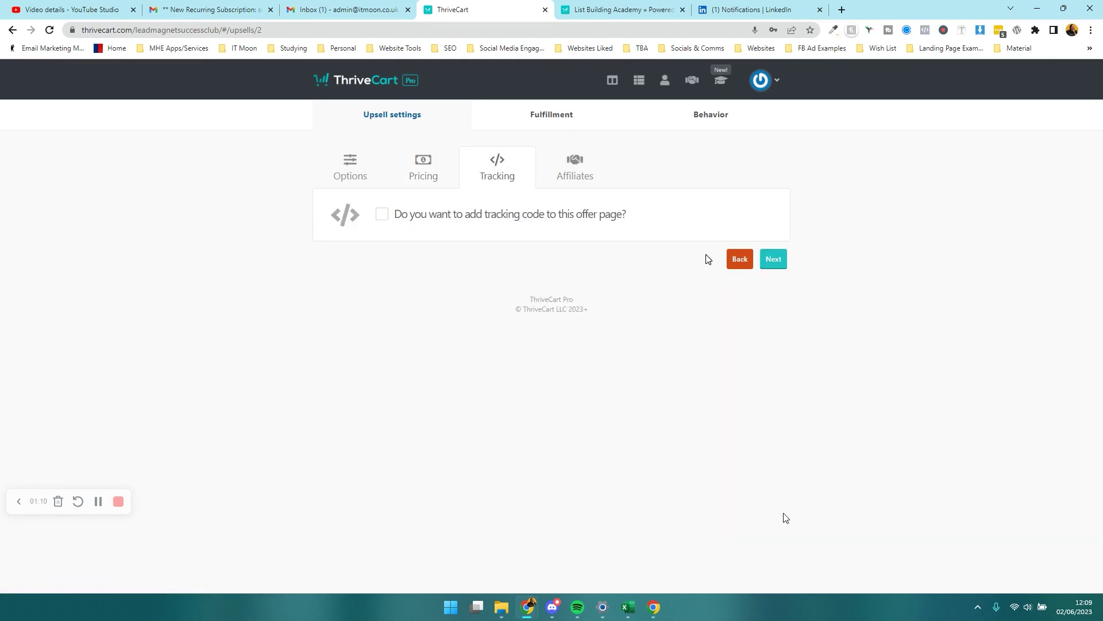
# Advance past the Tracking, Affiliates and Fulfillment settings, leaving their defaults
pyautogui.click(773, 261)
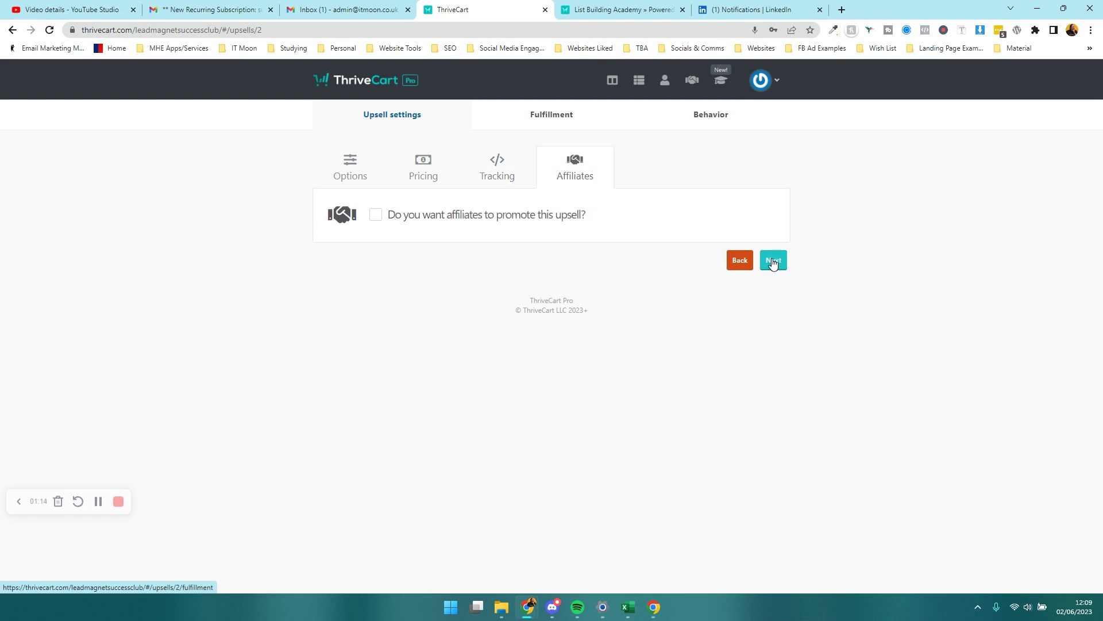
pyautogui.click(773, 261)
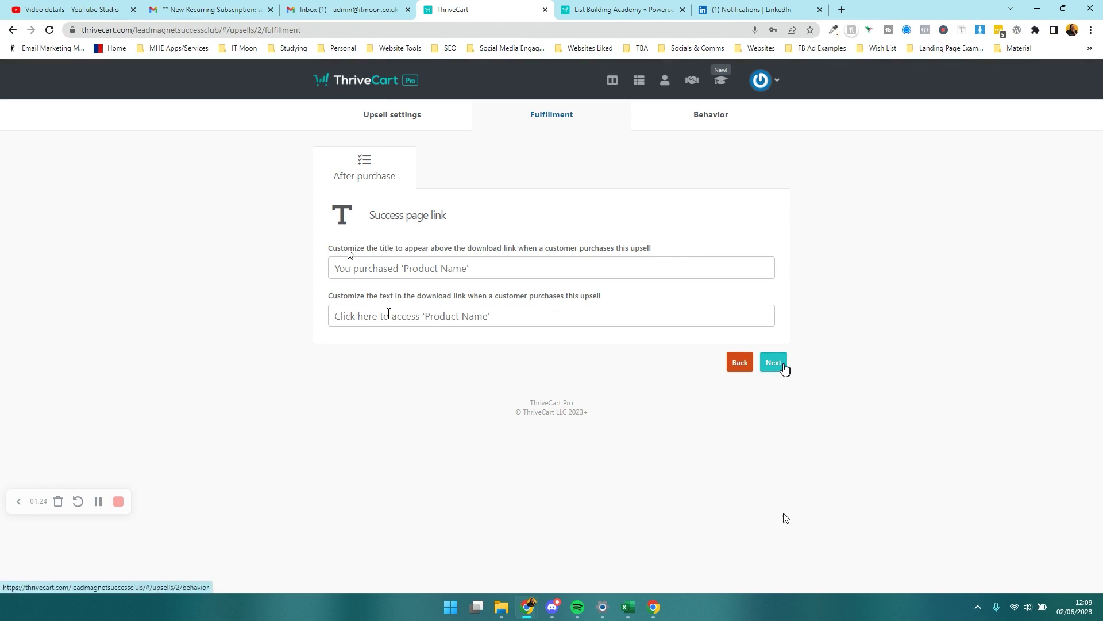
pyautogui.click(774, 363)
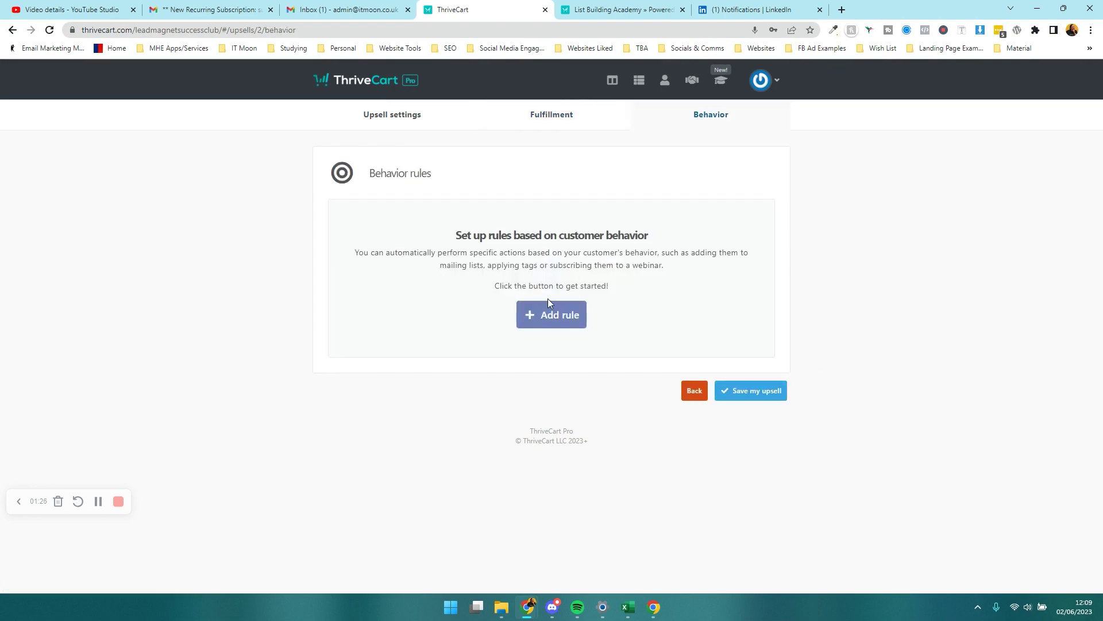
# Add a behavior rule adding buyers to the ActiveCampaign 'EMME: Members' list, then save the upsell
pyautogui.click(554, 312)
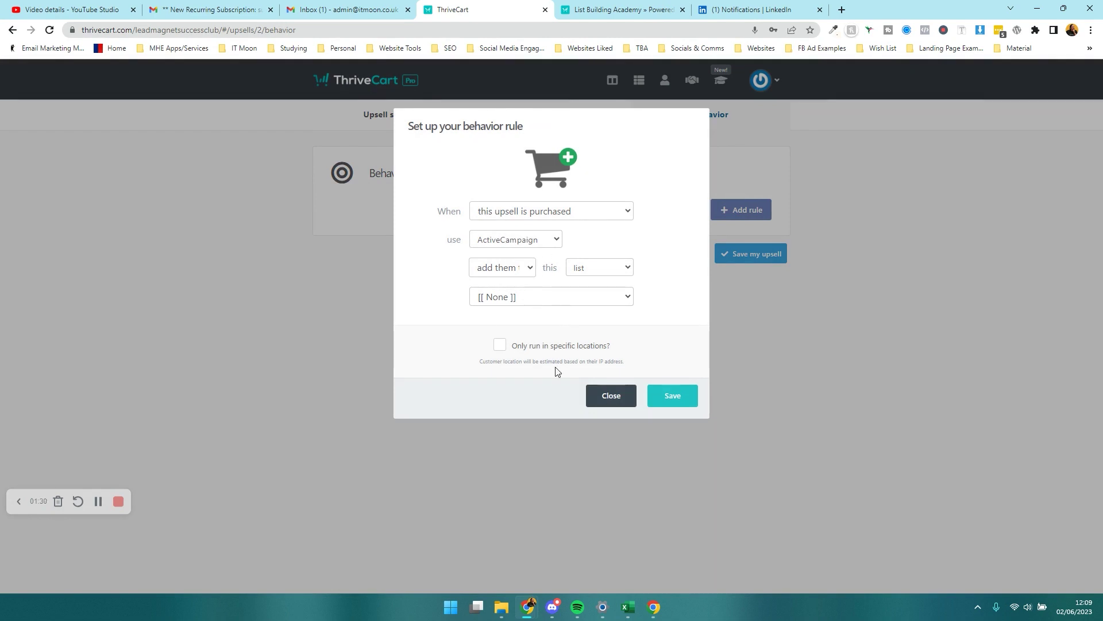
pyautogui.click(530, 241)
pyautogui.click(561, 290)
pyautogui.click(580, 296)
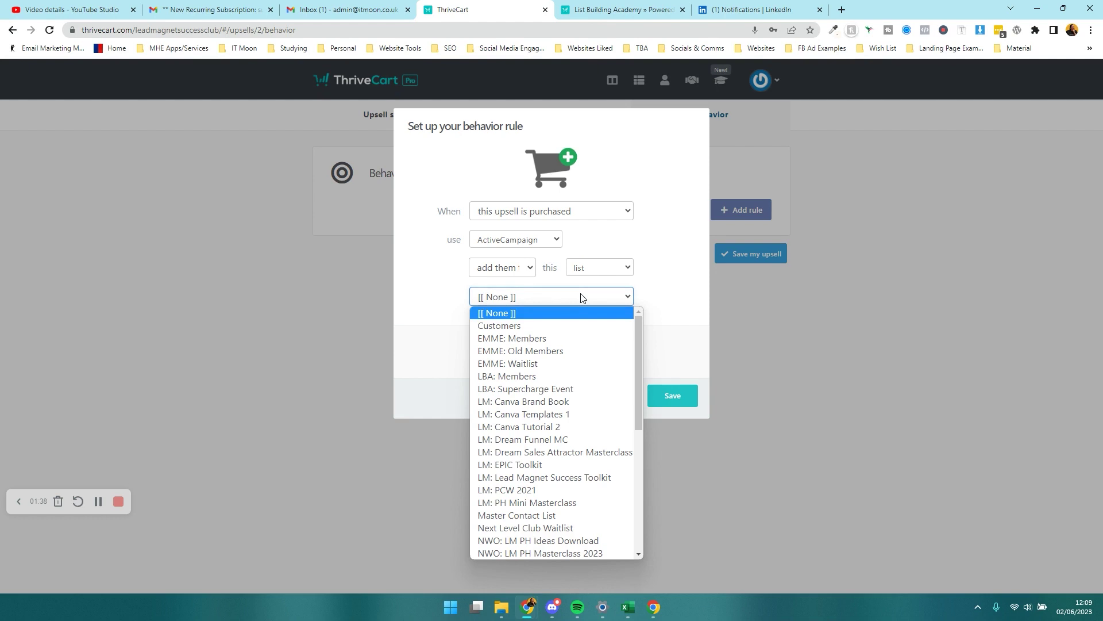
pyautogui.click(572, 338)
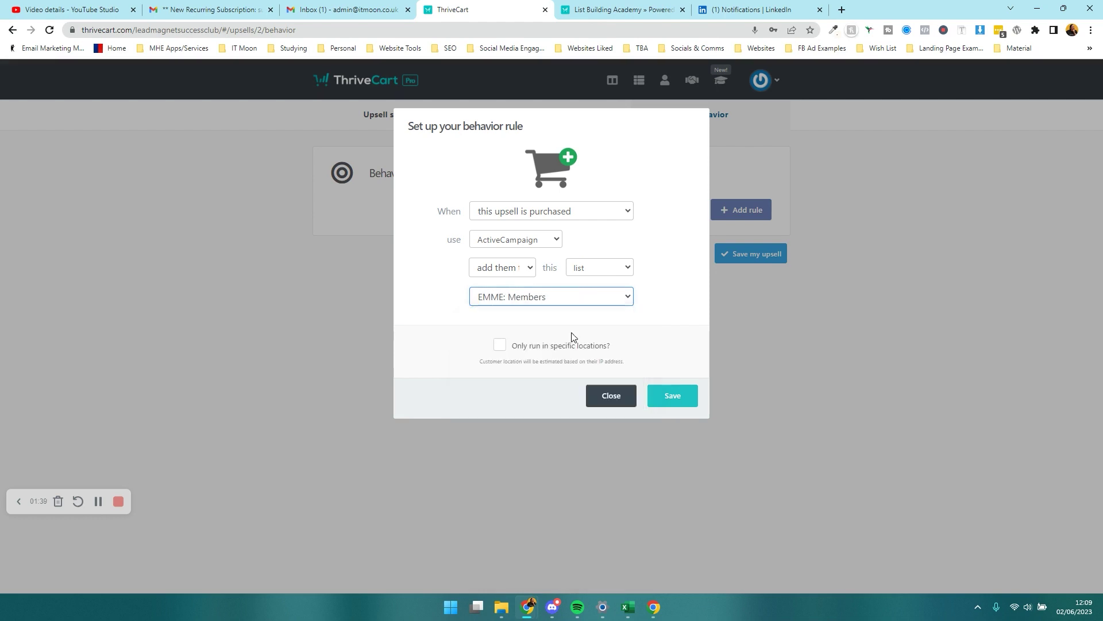
pyautogui.click(671, 404)
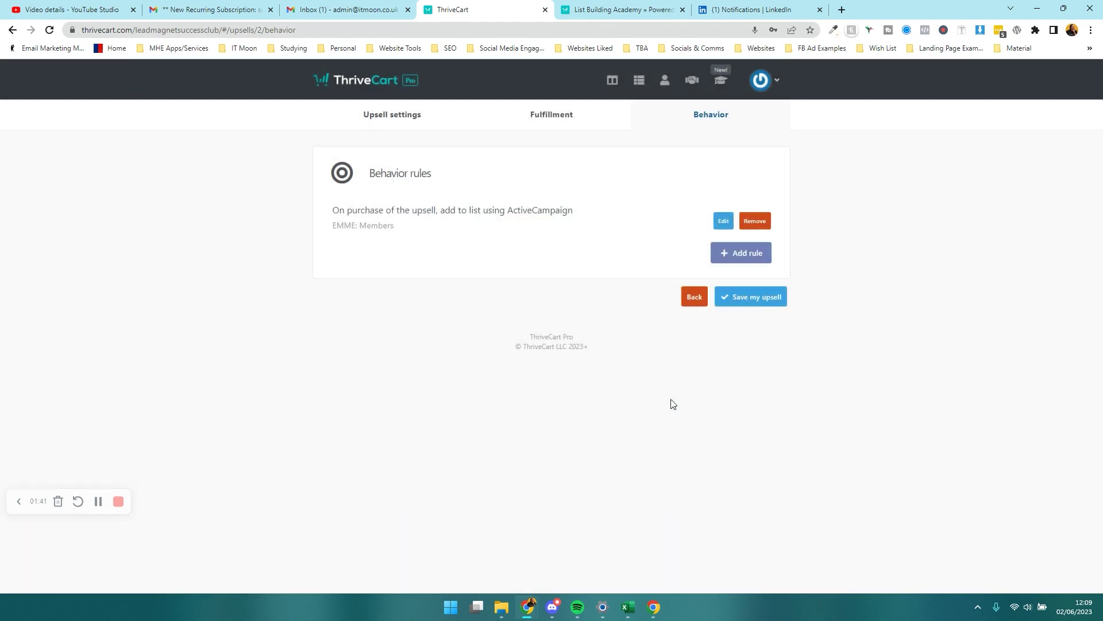
pyautogui.click(777, 298)
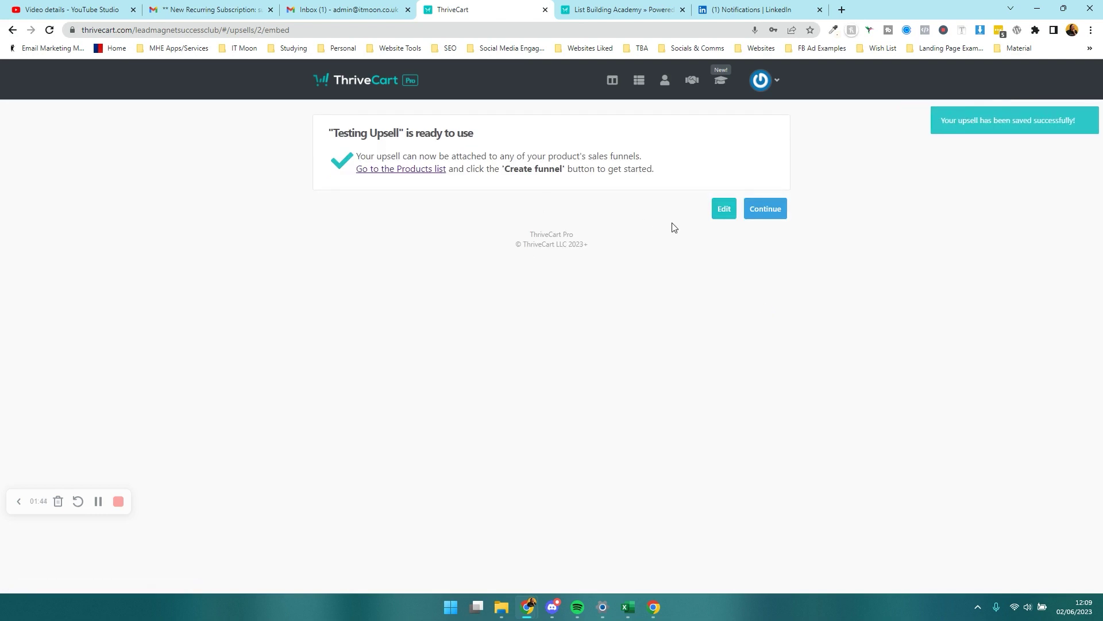
pyautogui.click(759, 213)
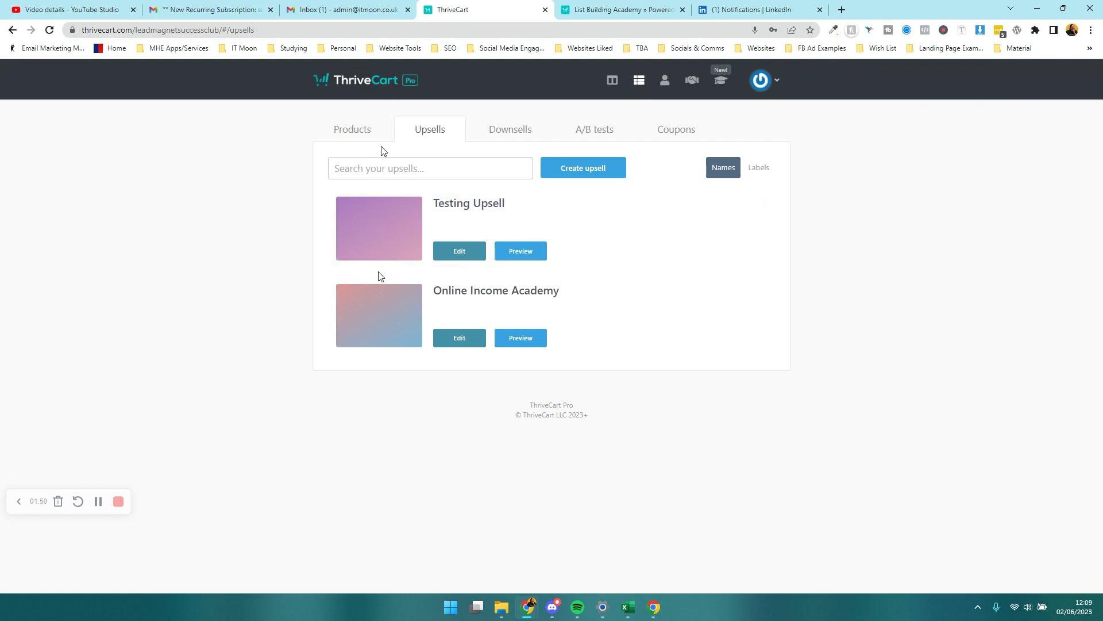
pyautogui.click(360, 138)
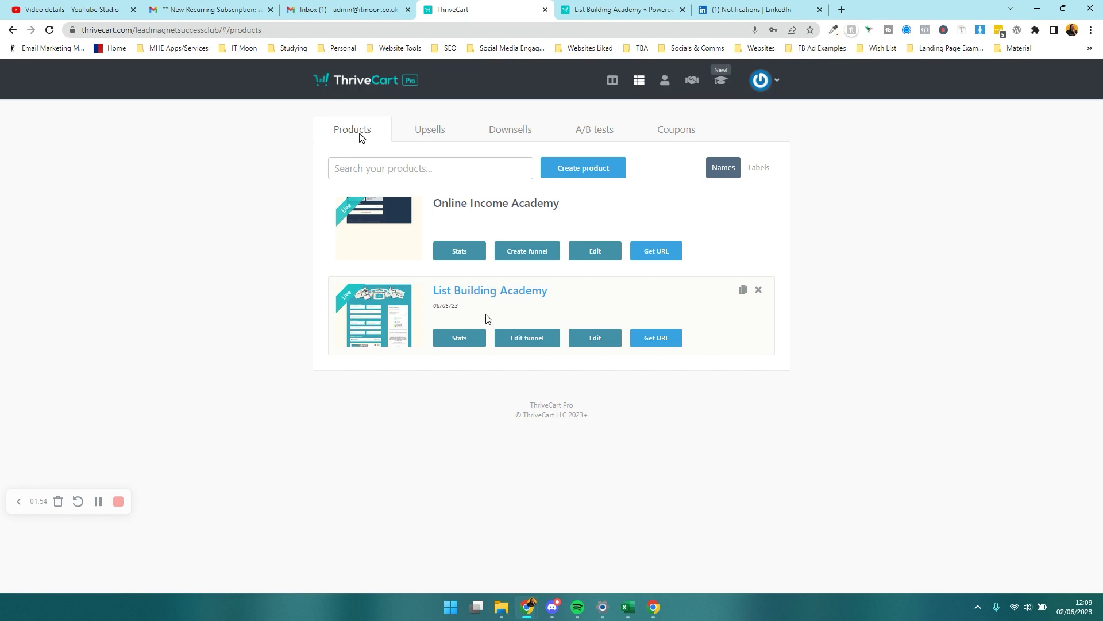
pyautogui.click(538, 339)
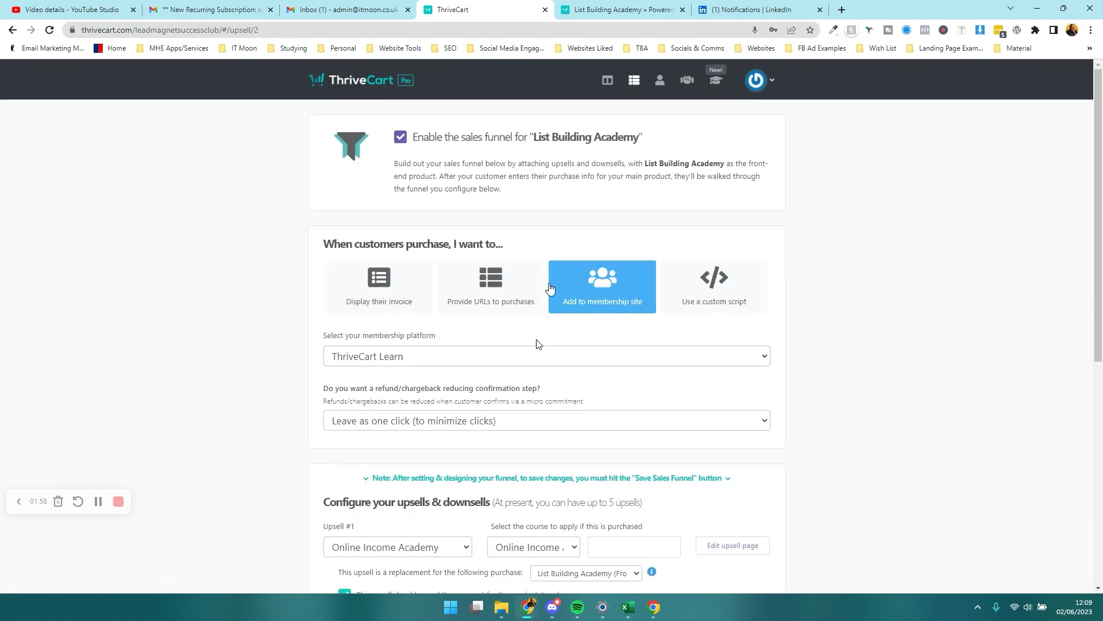
pyautogui.click(633, 85)
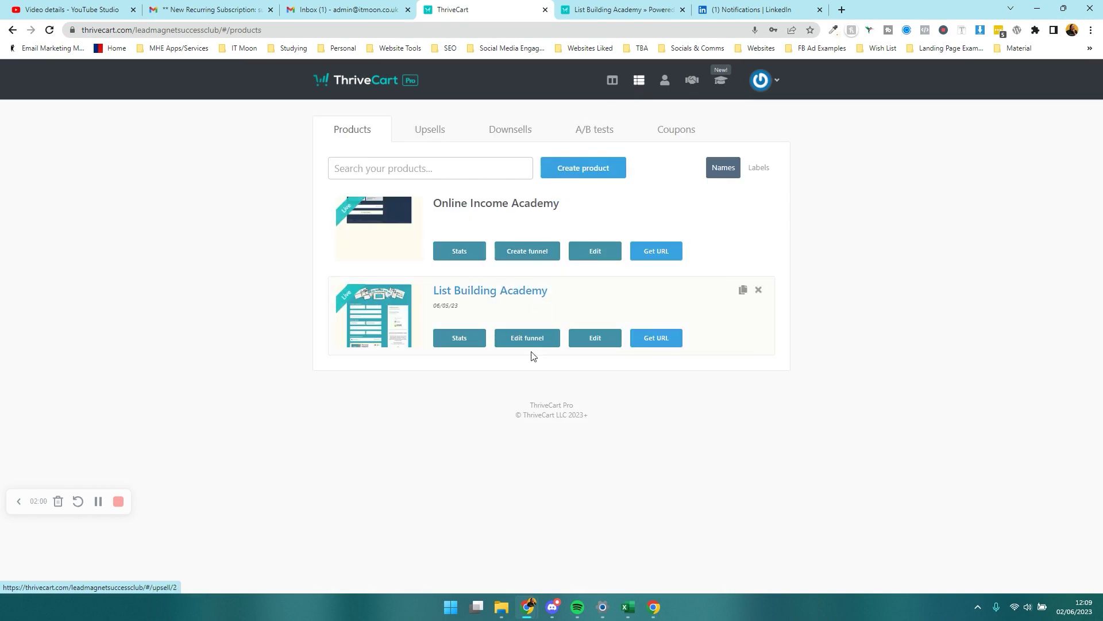
pyautogui.click(527, 251)
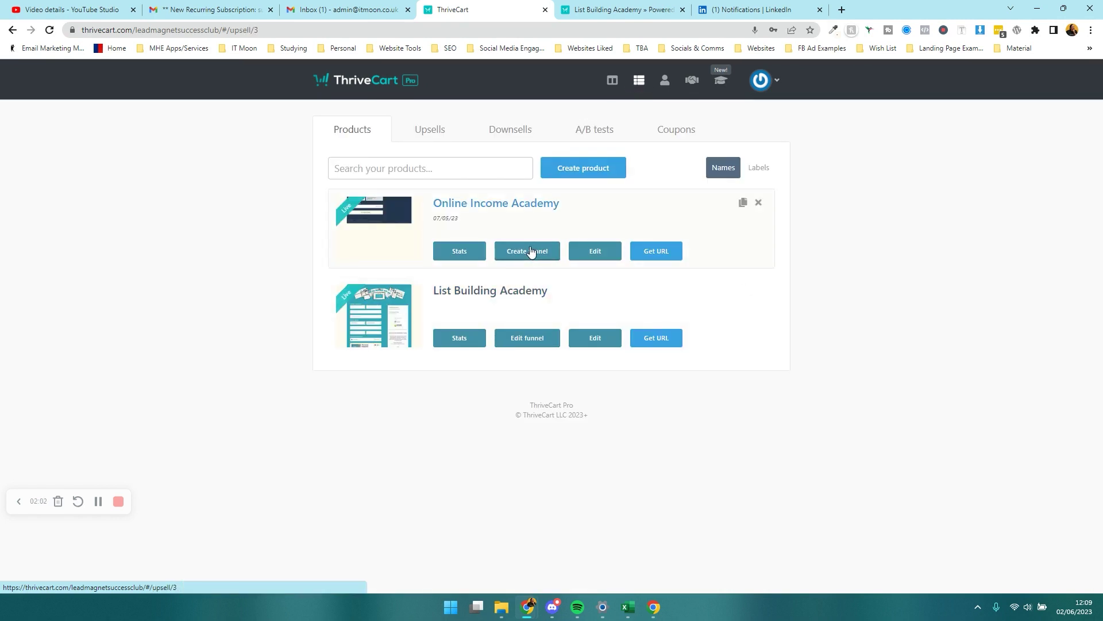
pyautogui.click(449, 139)
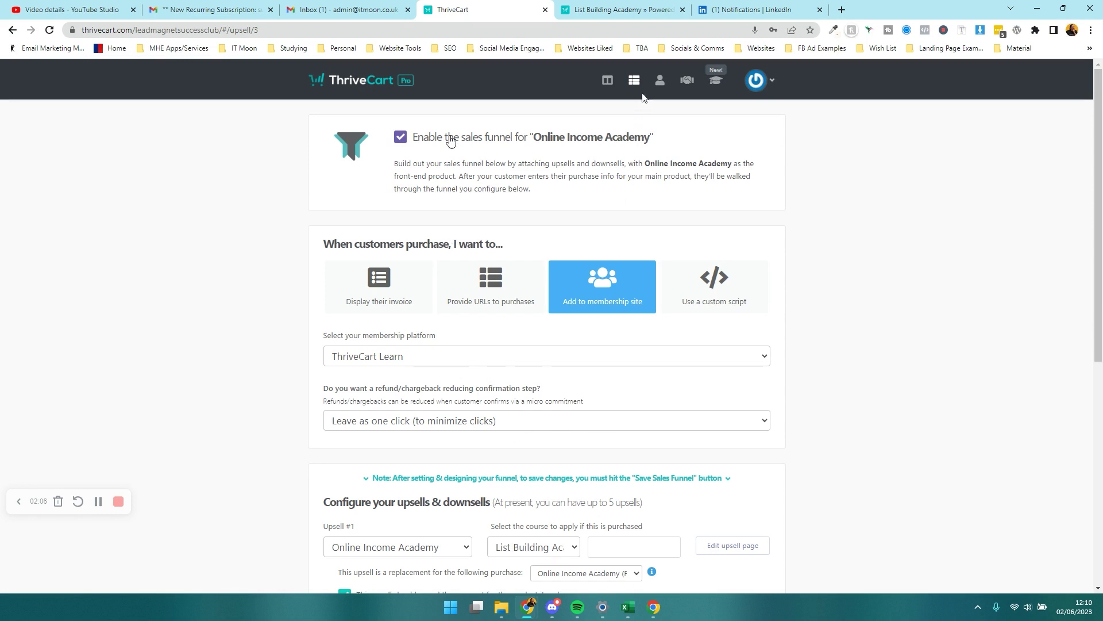
pyautogui.click(467, 136)
pyautogui.click(637, 80)
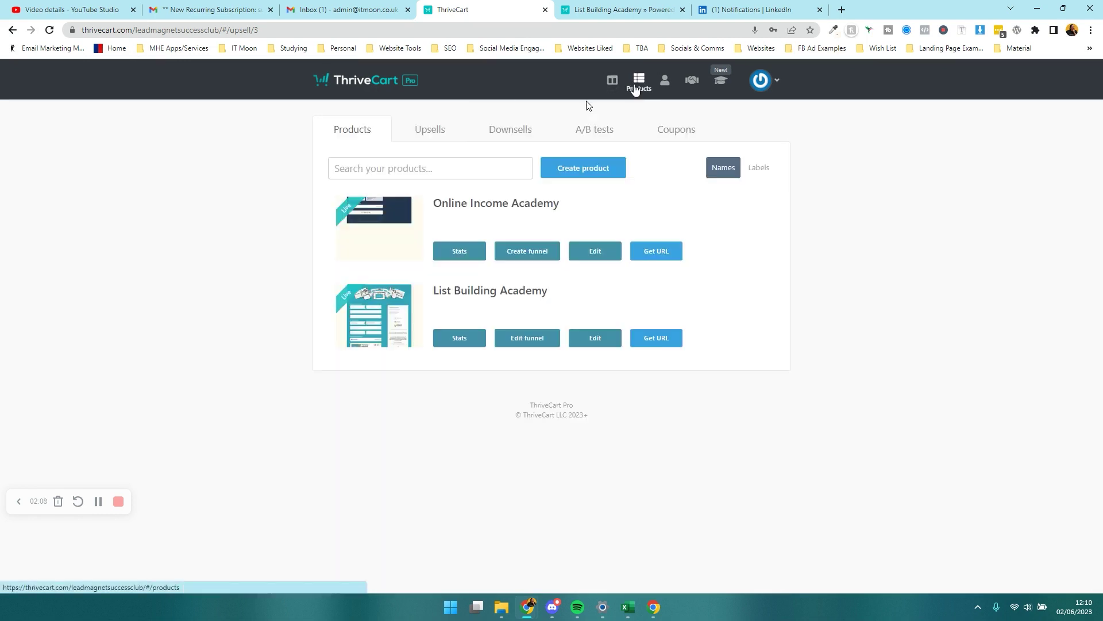
pyautogui.click(541, 344)
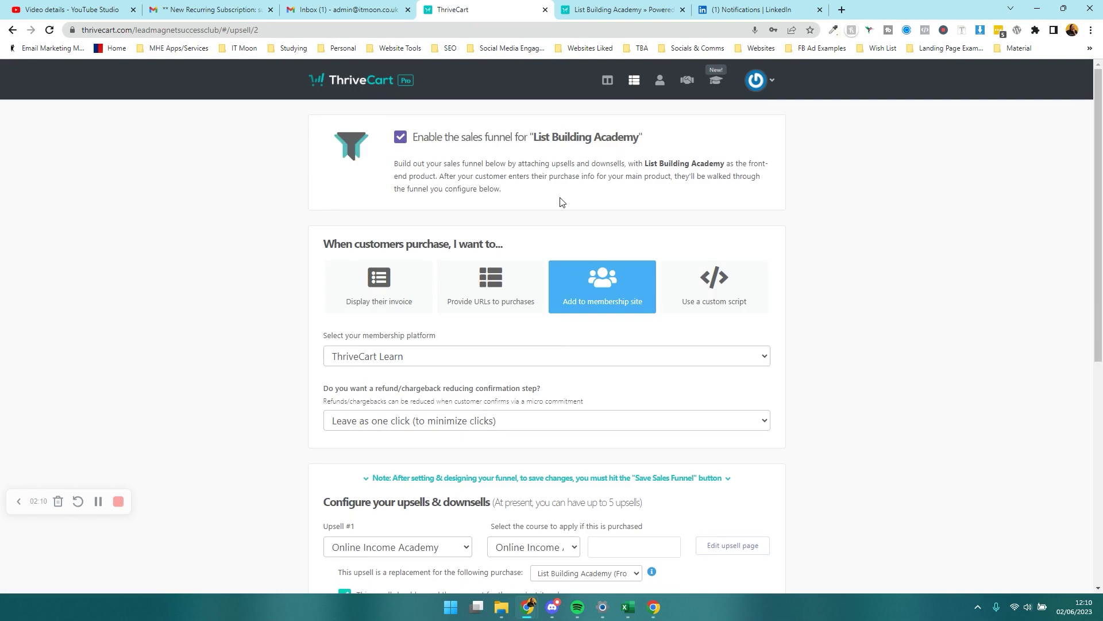
pyautogui.scroll(-1, 500, 182)
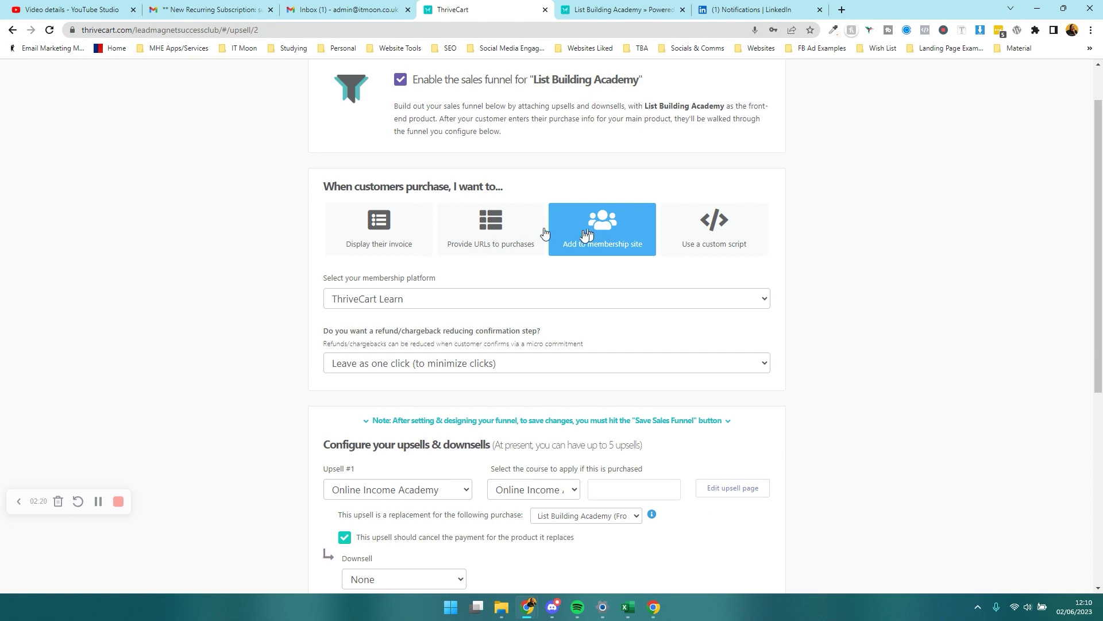
pyautogui.click(363, 239)
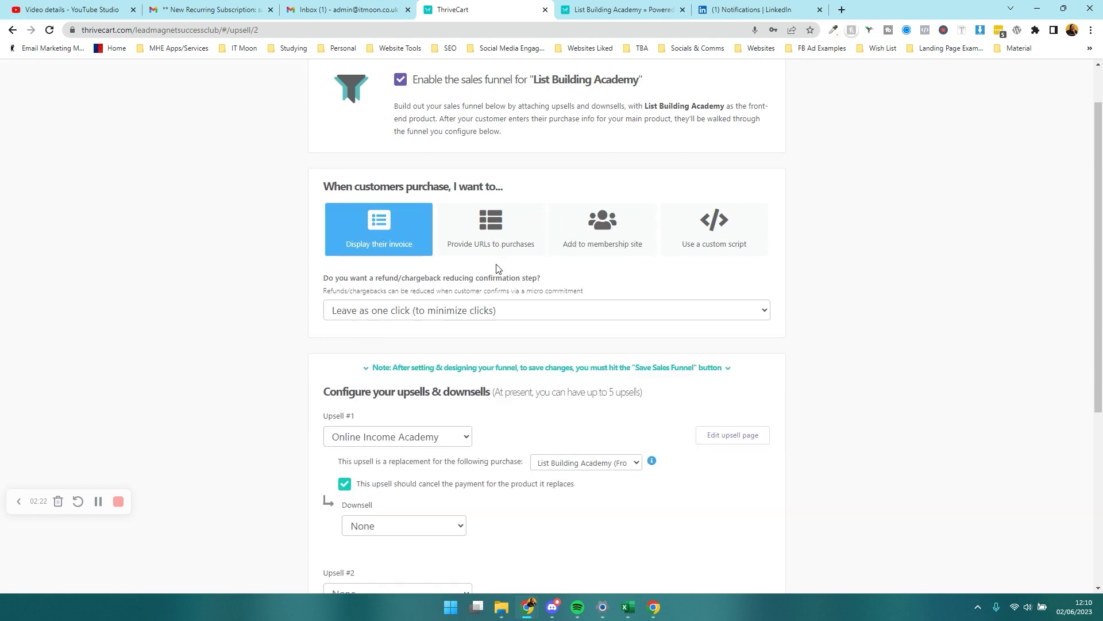
pyautogui.click(492, 246)
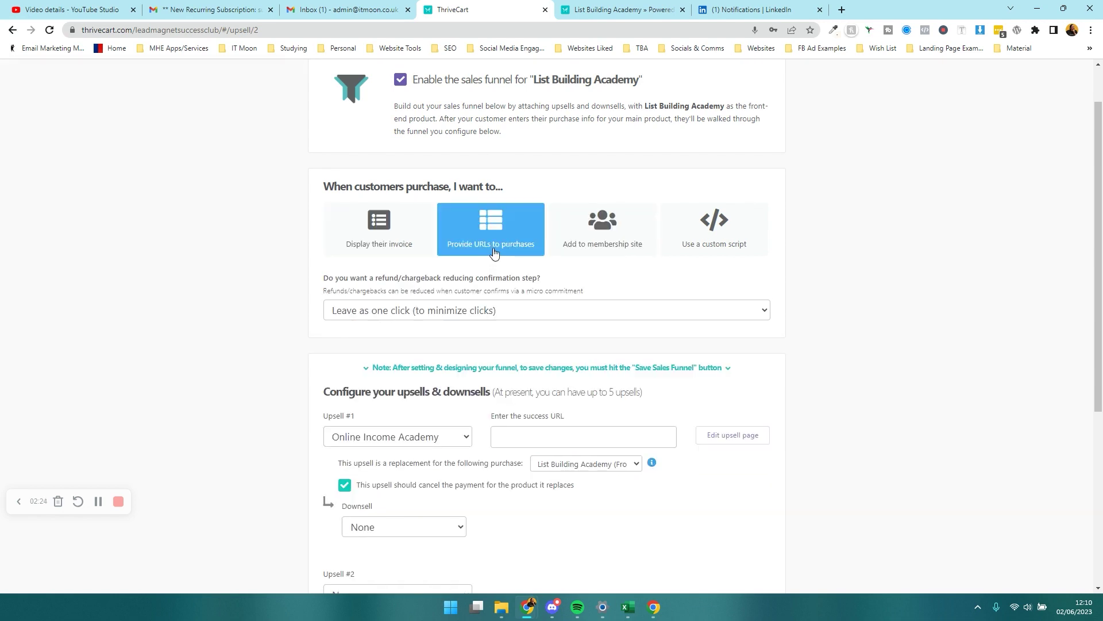
pyautogui.scroll(-2, 595, 245)
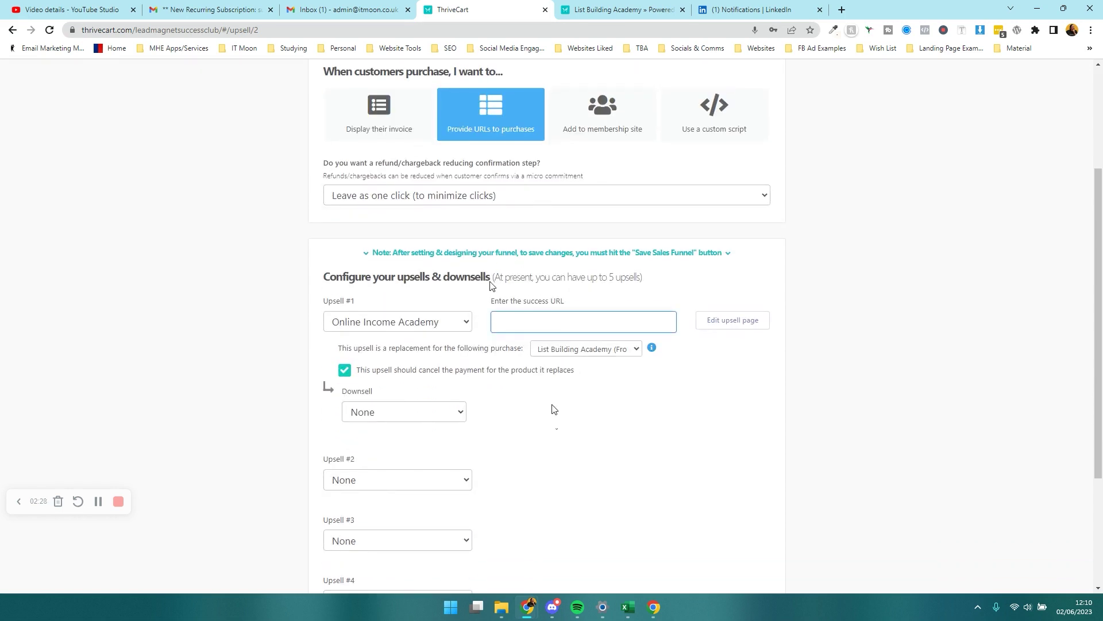
pyautogui.click(586, 133)
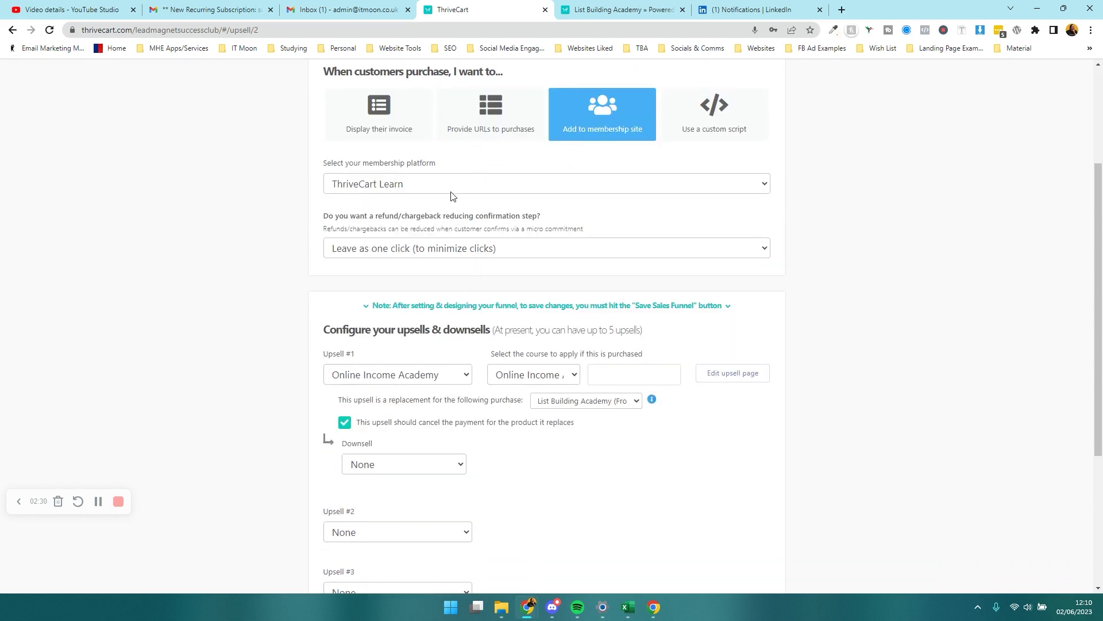
pyautogui.click(706, 125)
pyautogui.click(583, 116)
pyautogui.click(362, 247)
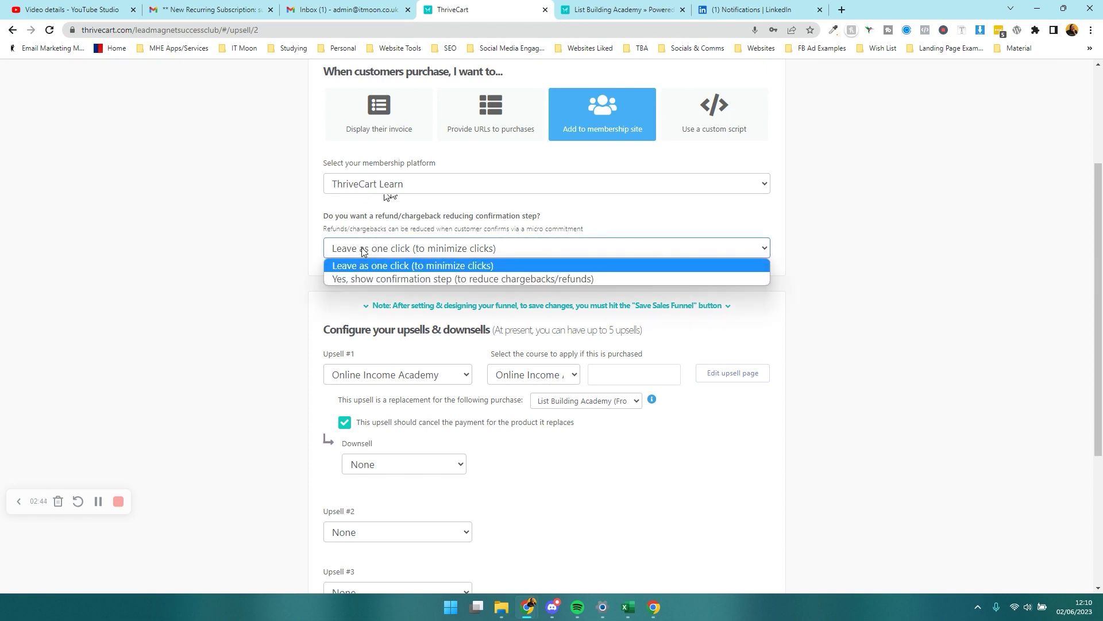
pyautogui.click(399, 270)
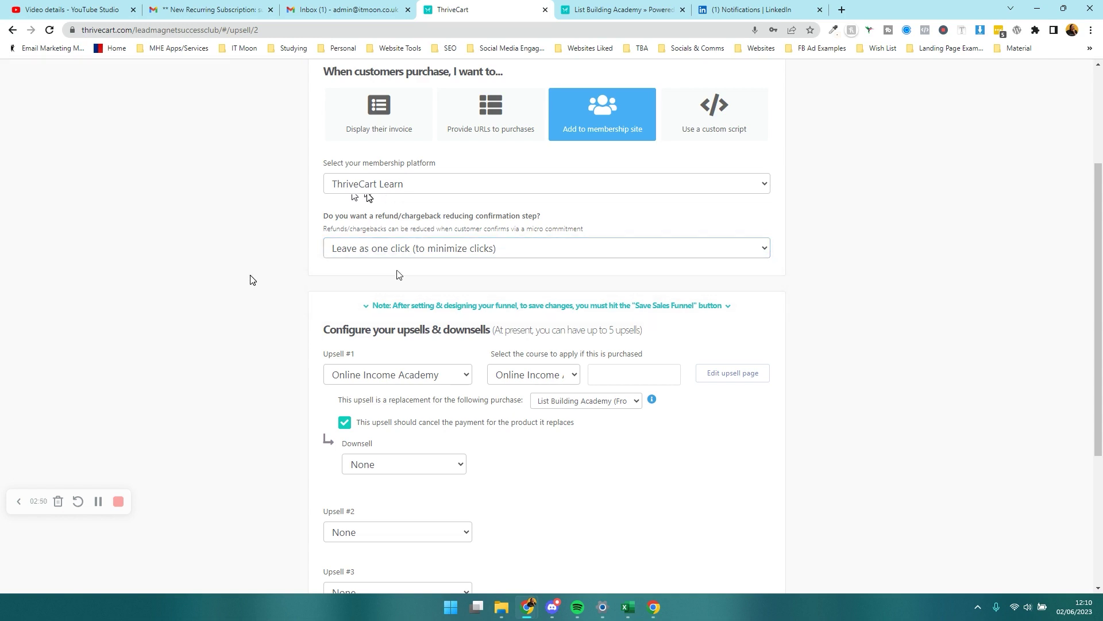
pyautogui.scroll(-2, 398, 274)
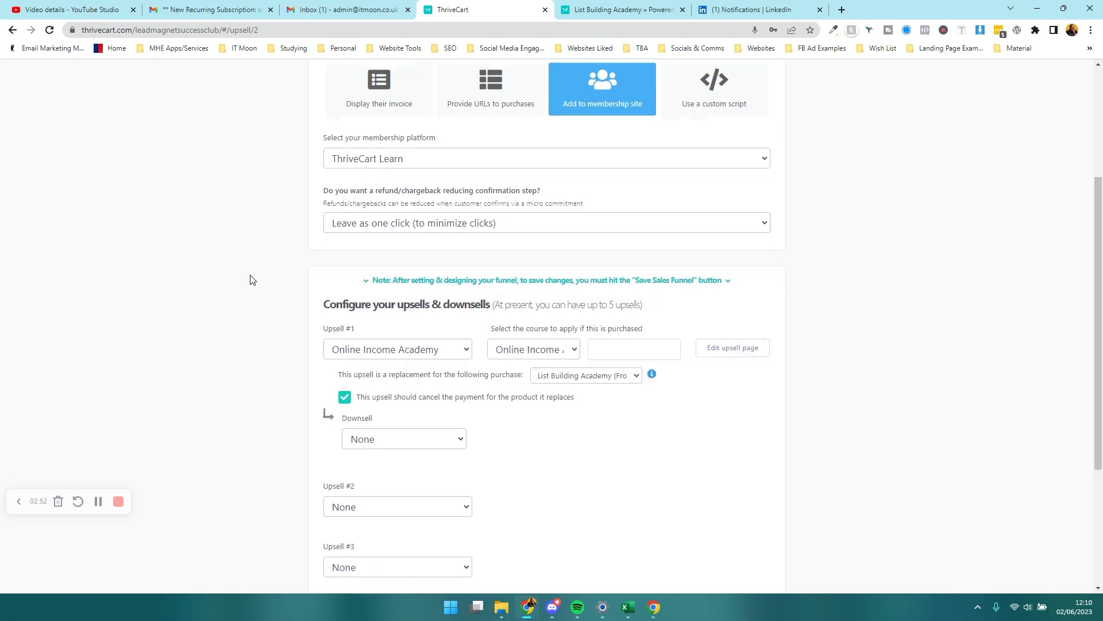
pyautogui.scroll(-1, 452, 241)
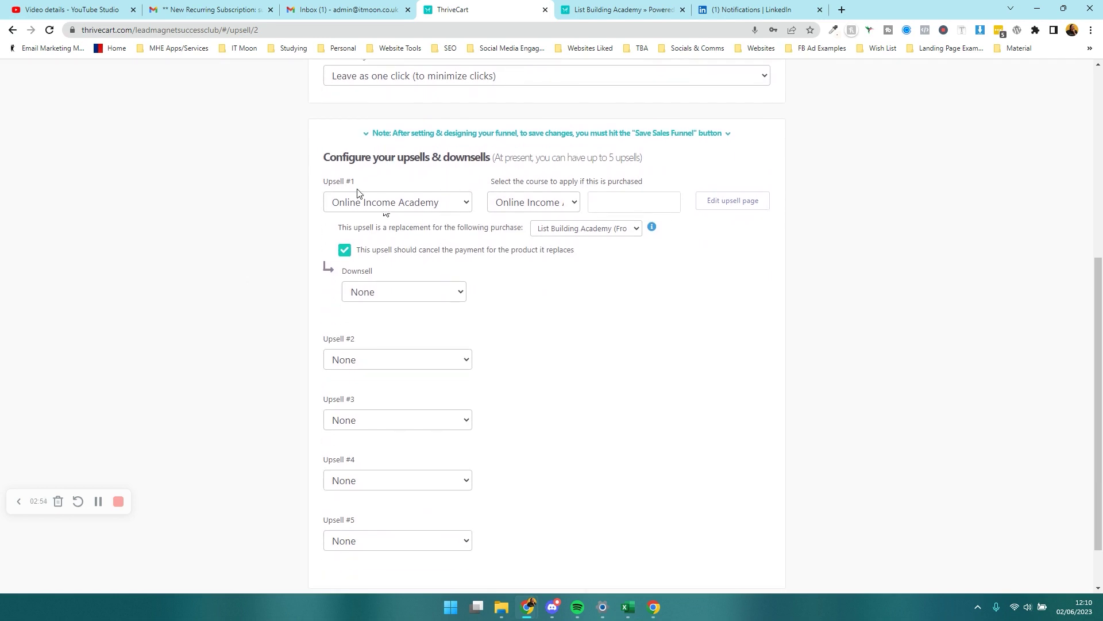
pyautogui.click(419, 203)
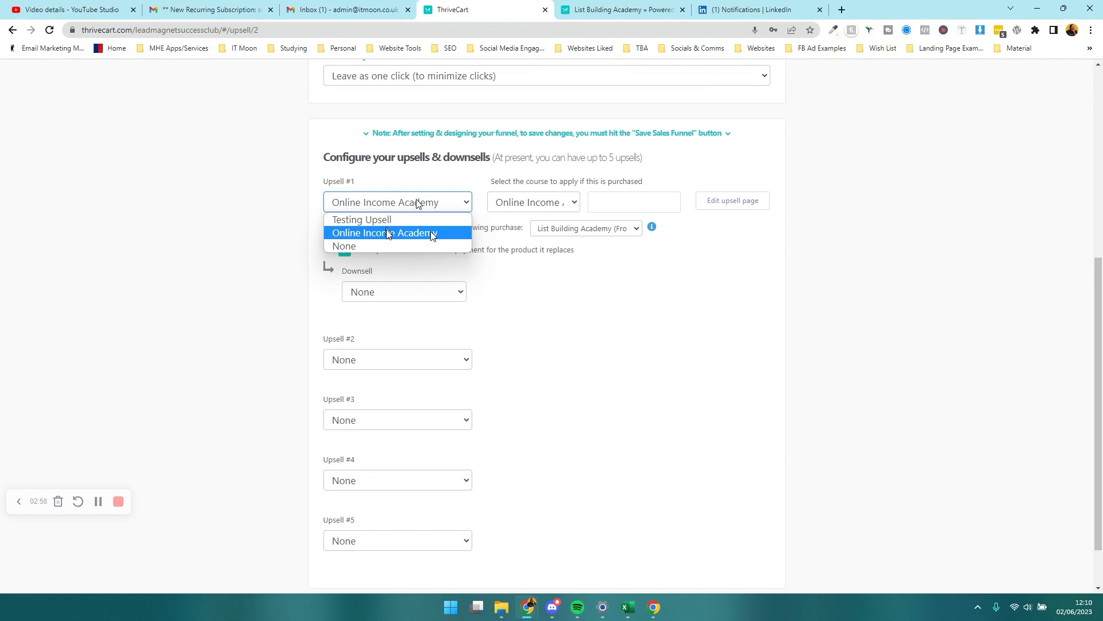
pyautogui.click(407, 238)
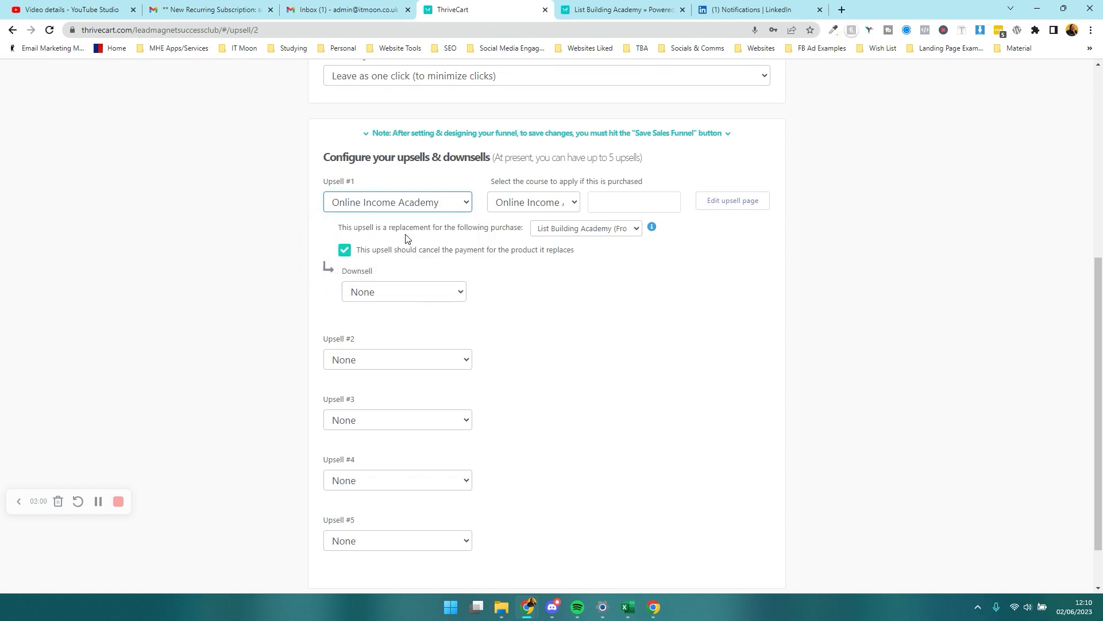
pyautogui.click(562, 202)
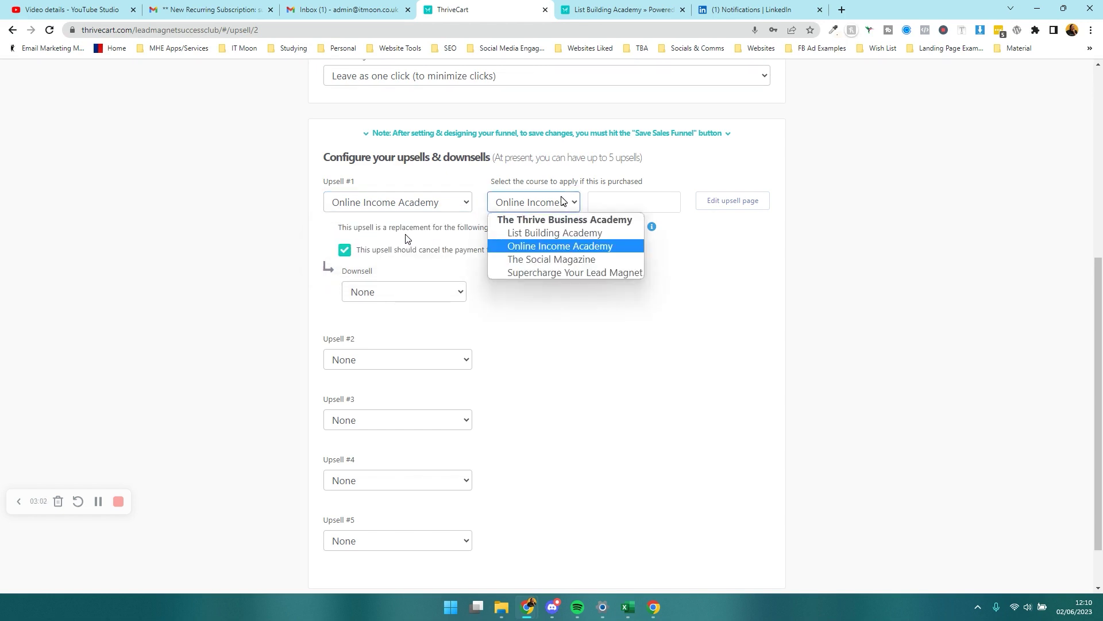
pyautogui.click(550, 247)
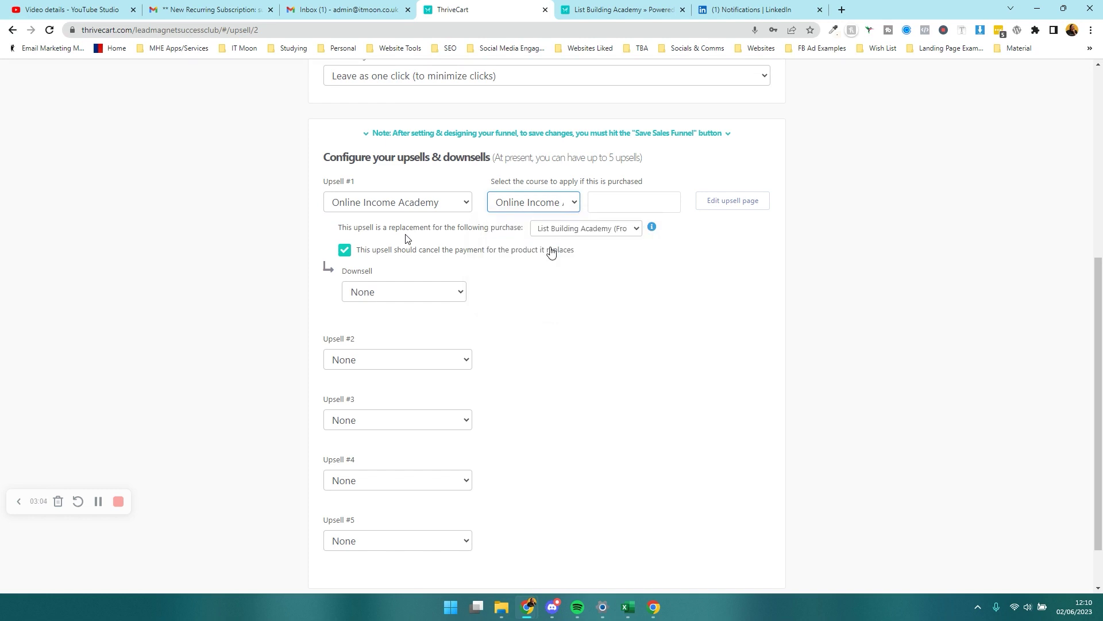
pyautogui.click(617, 208)
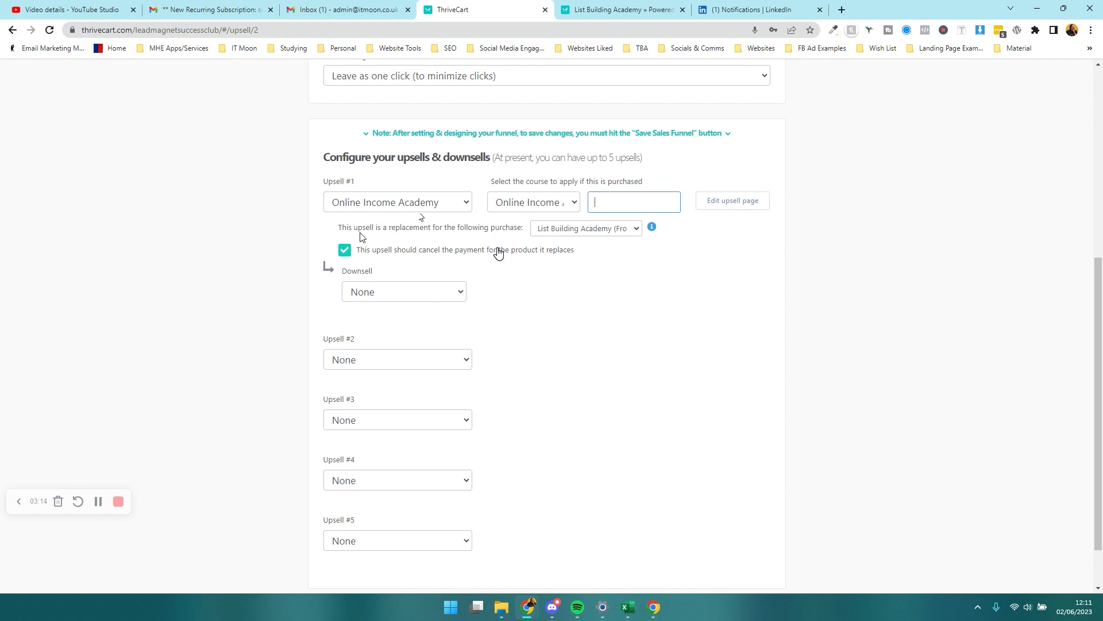
pyautogui.click(563, 232)
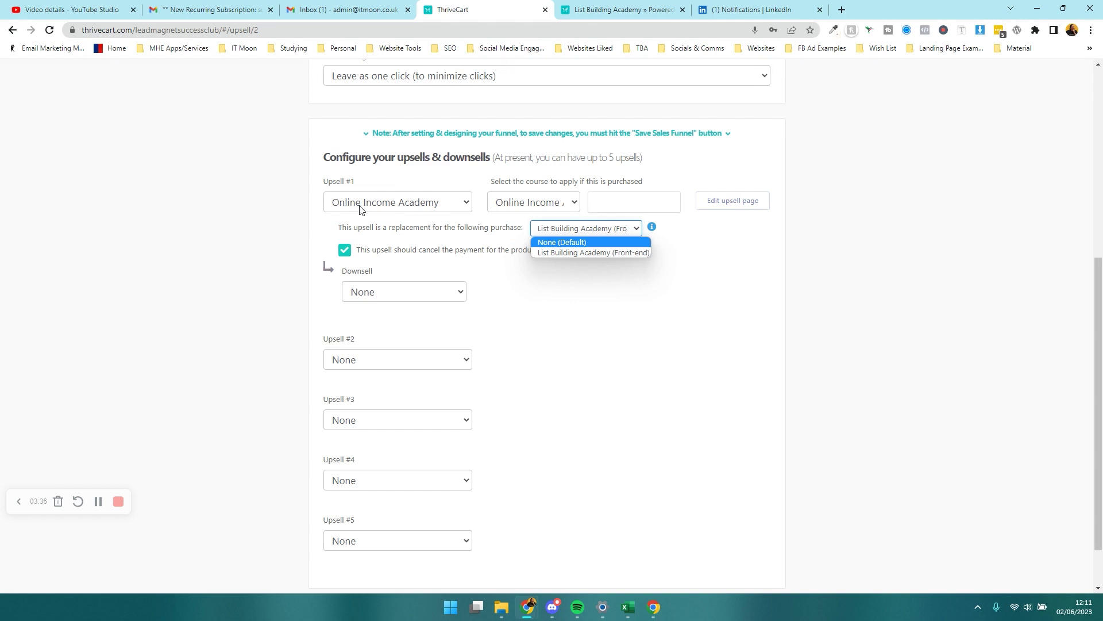
pyautogui.click(377, 246)
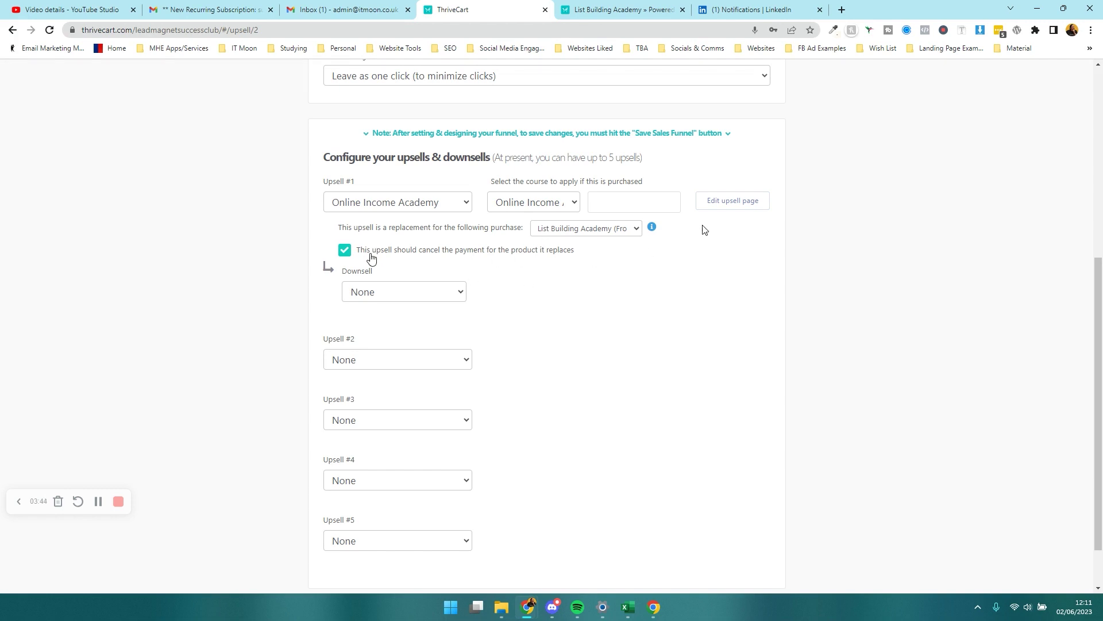
pyautogui.click(727, 202)
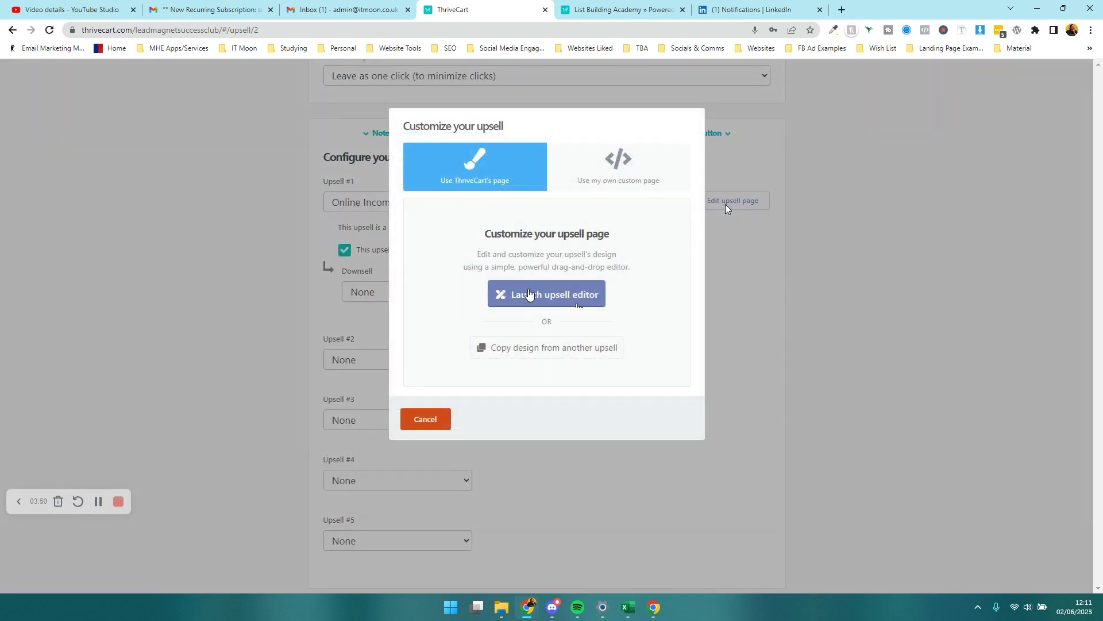
# Choose ThriveCart's own page for the Online Income Academy upsell and launch its editor
pyautogui.click(597, 183)
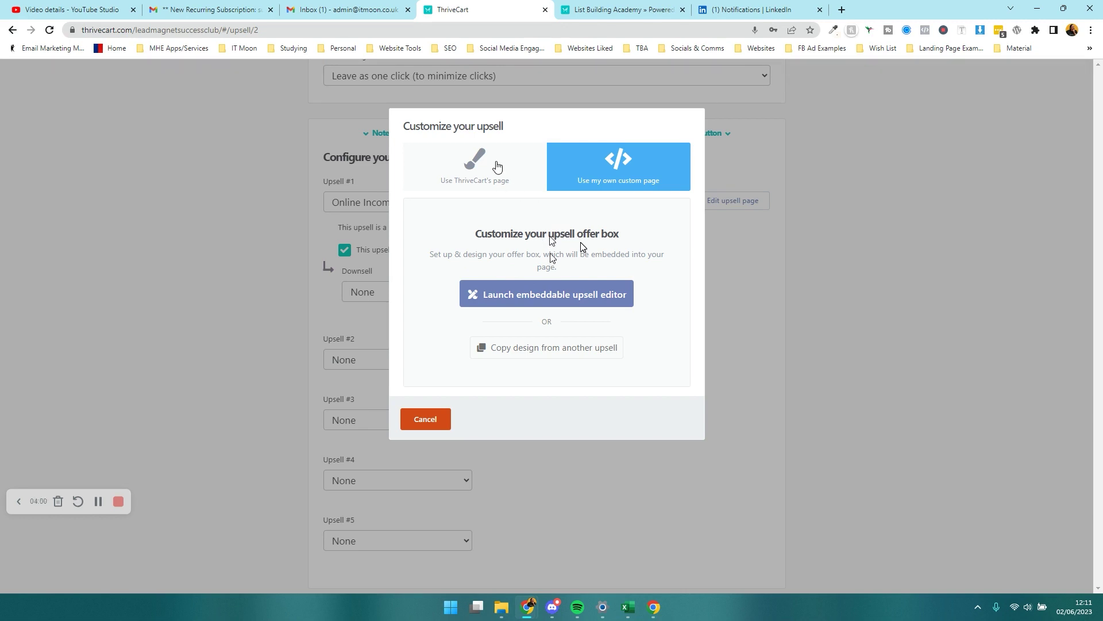
pyautogui.click(495, 167)
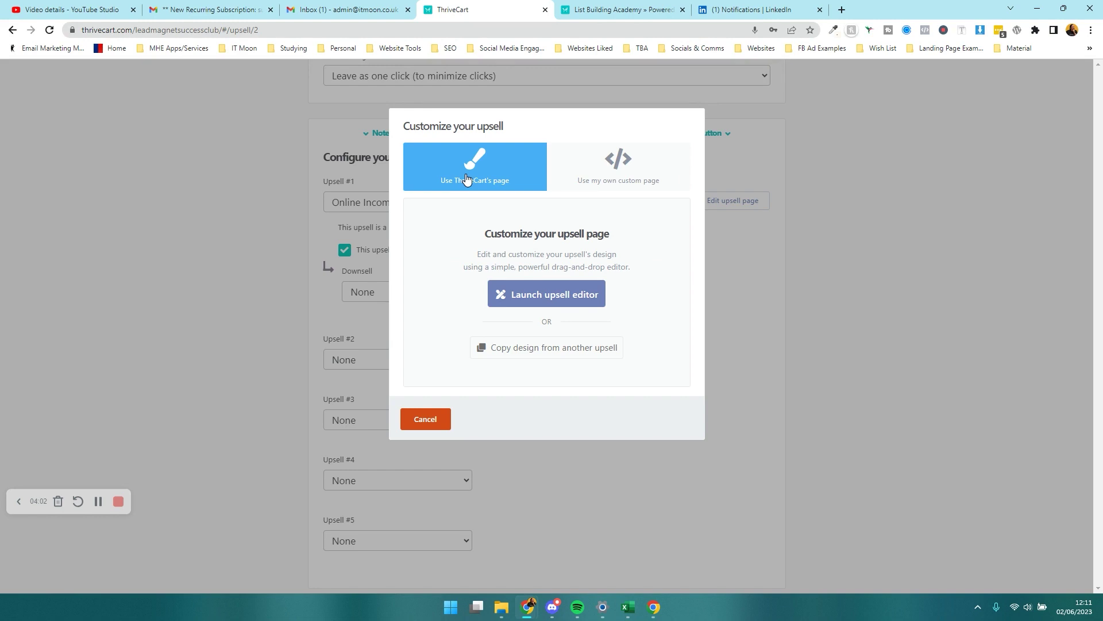
pyautogui.click(553, 305)
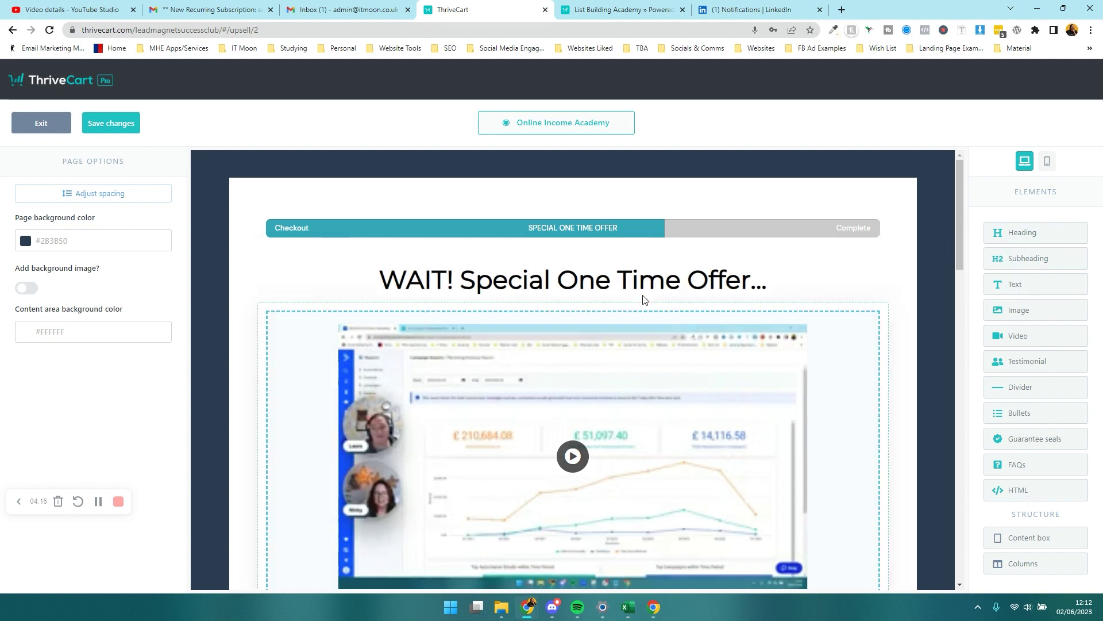
# Scroll down the 'WAIT! Special One Time Offer' page and inspect the upgrade order block
pyautogui.scroll(-2, 931, 206)
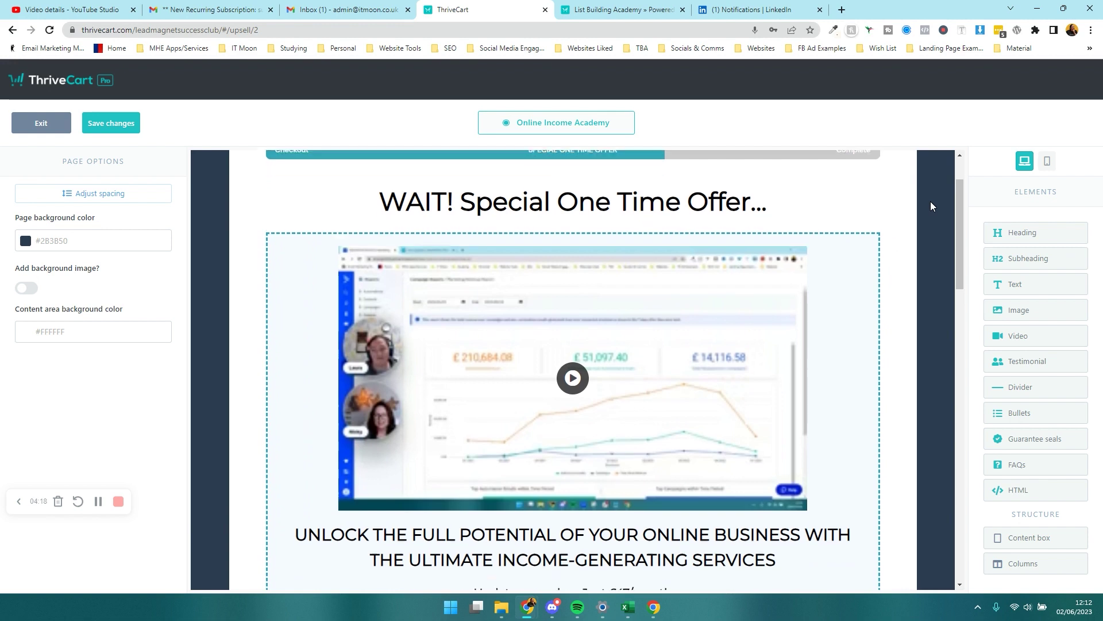
pyautogui.scroll(-2, 931, 205)
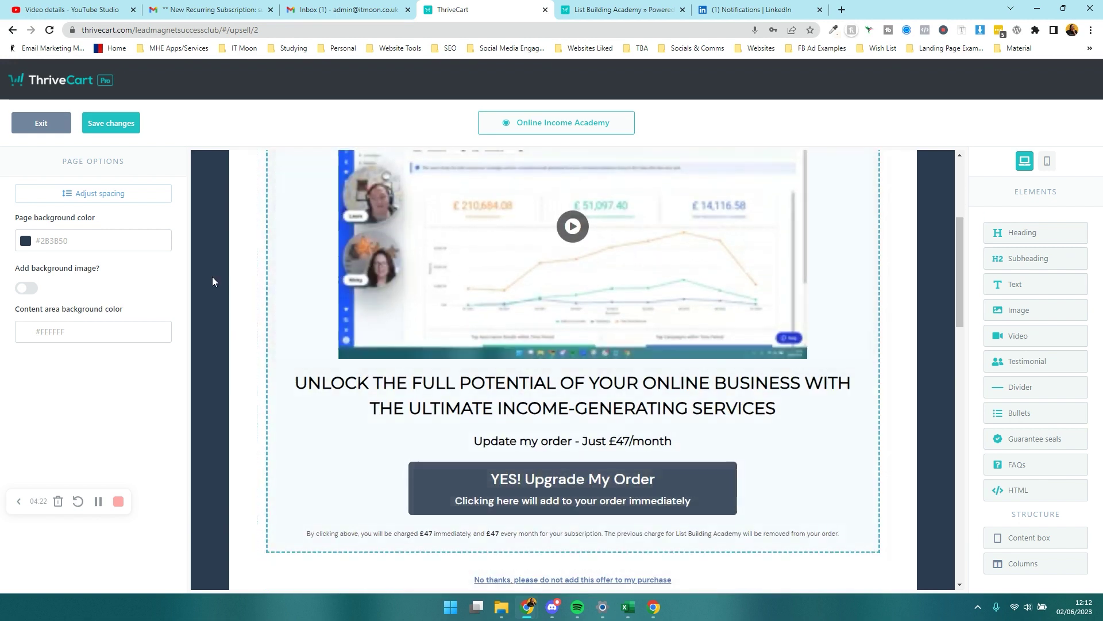
pyautogui.scroll(-2, 486, 239)
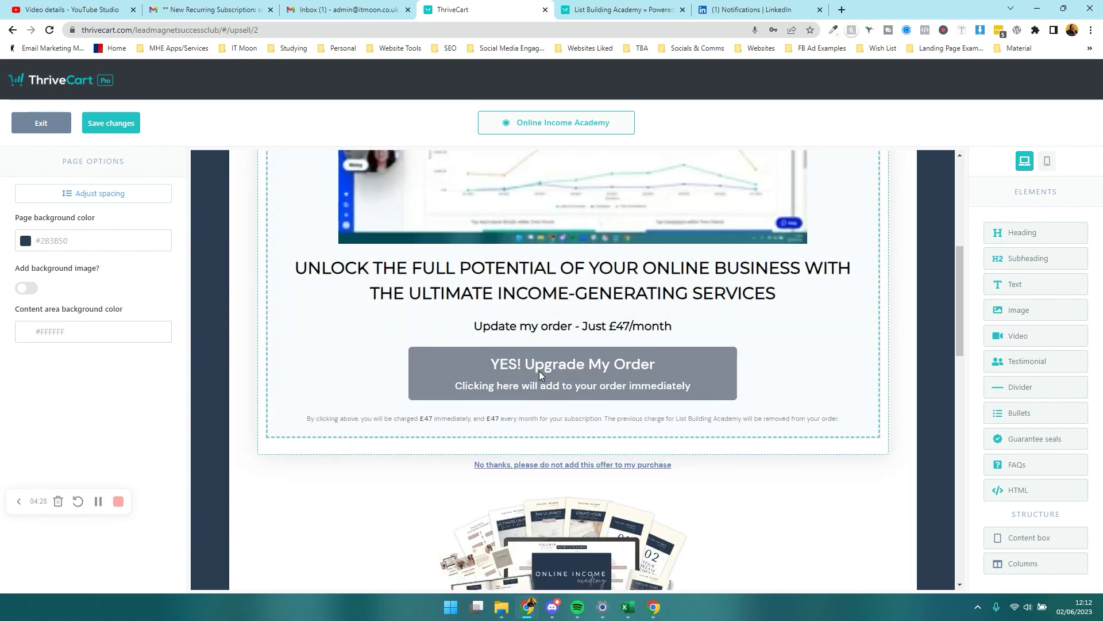
pyautogui.click(539, 374)
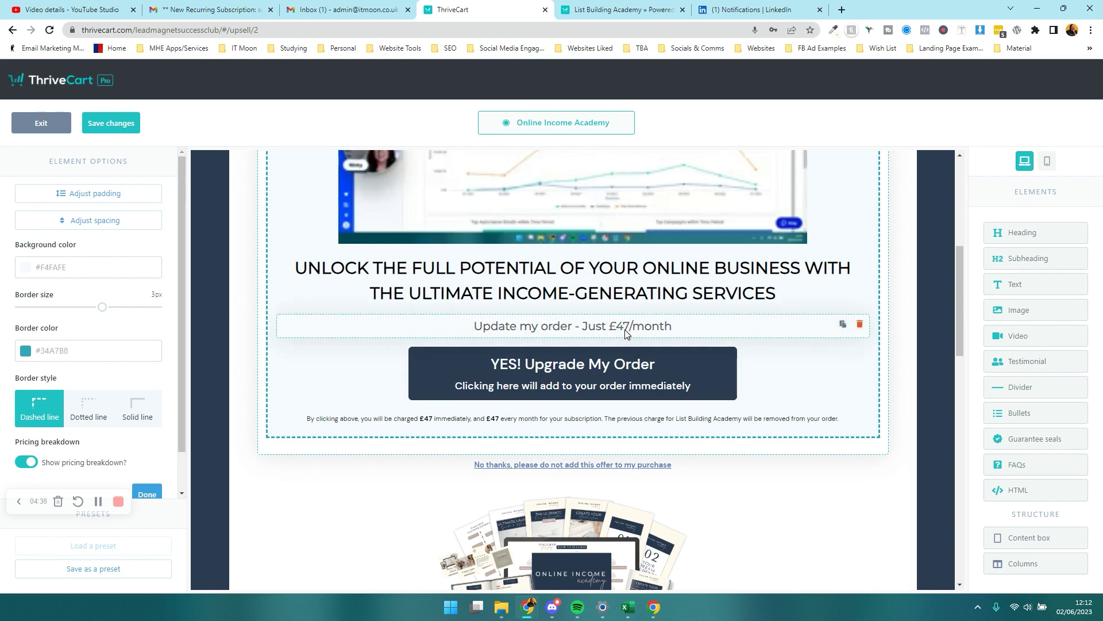
pyautogui.scroll(-2, 513, 360)
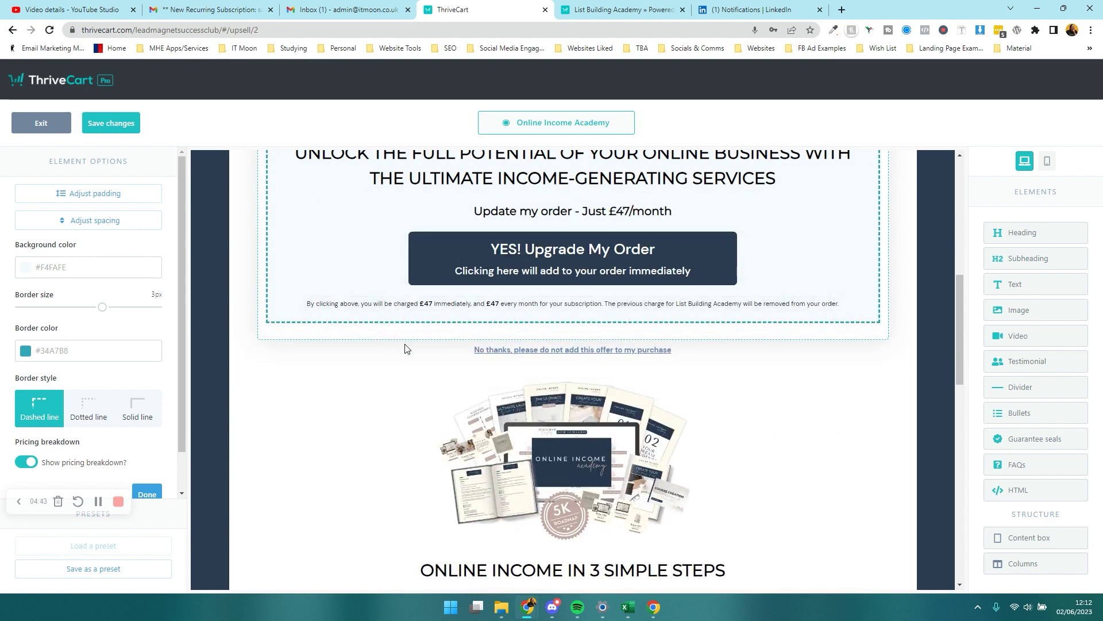
# Inspect the No thanks decline link, review the page, and save the design changes
pyautogui.click(425, 351)
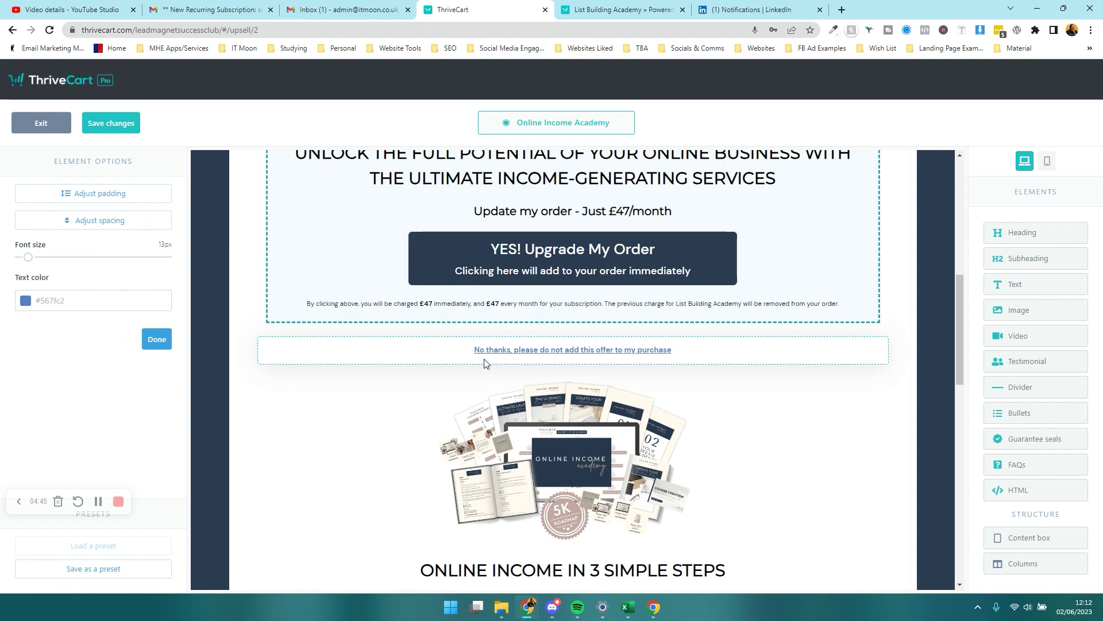
pyautogui.scroll(-7, 484, 358)
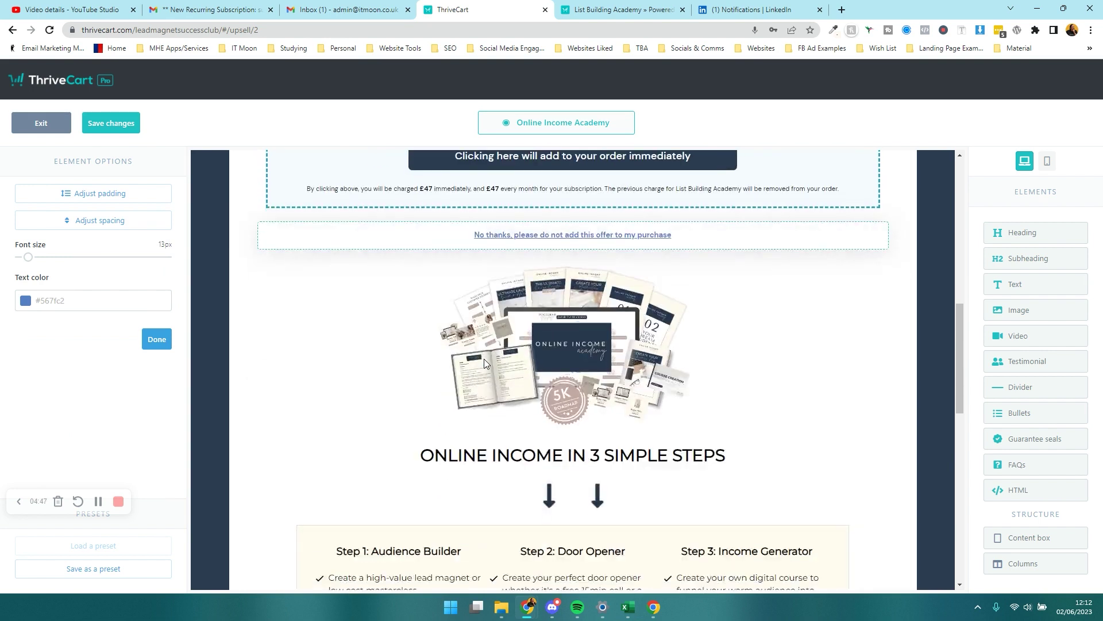
pyautogui.scroll(-6, 484, 359)
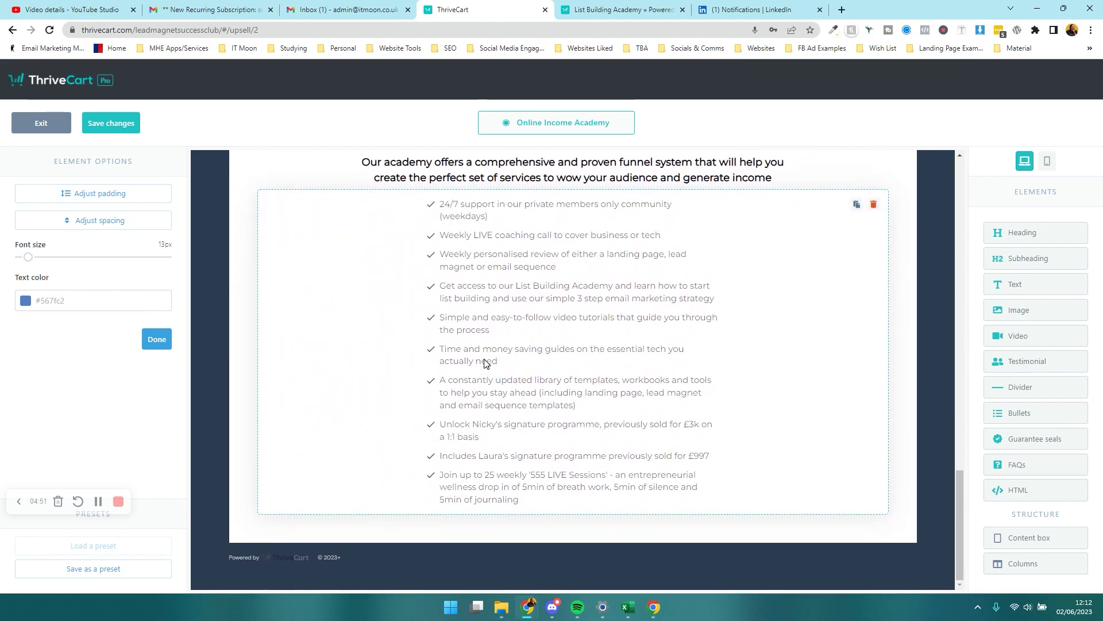
pyautogui.scroll(7, 486, 363)
pyautogui.scroll(13, 489, 352)
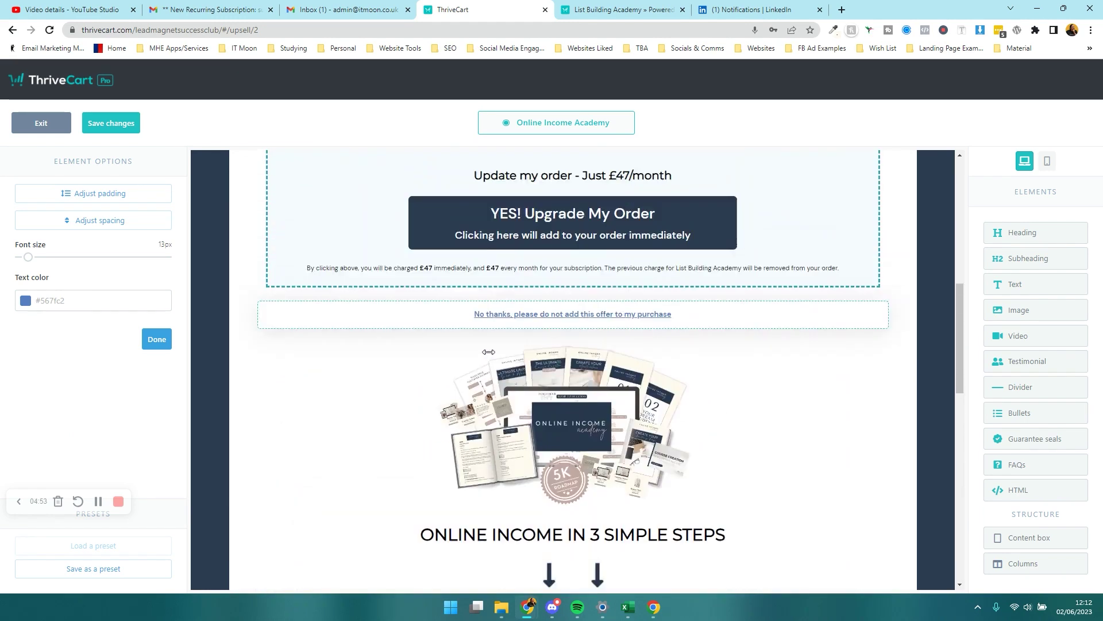
pyautogui.scroll(-1, 660, 333)
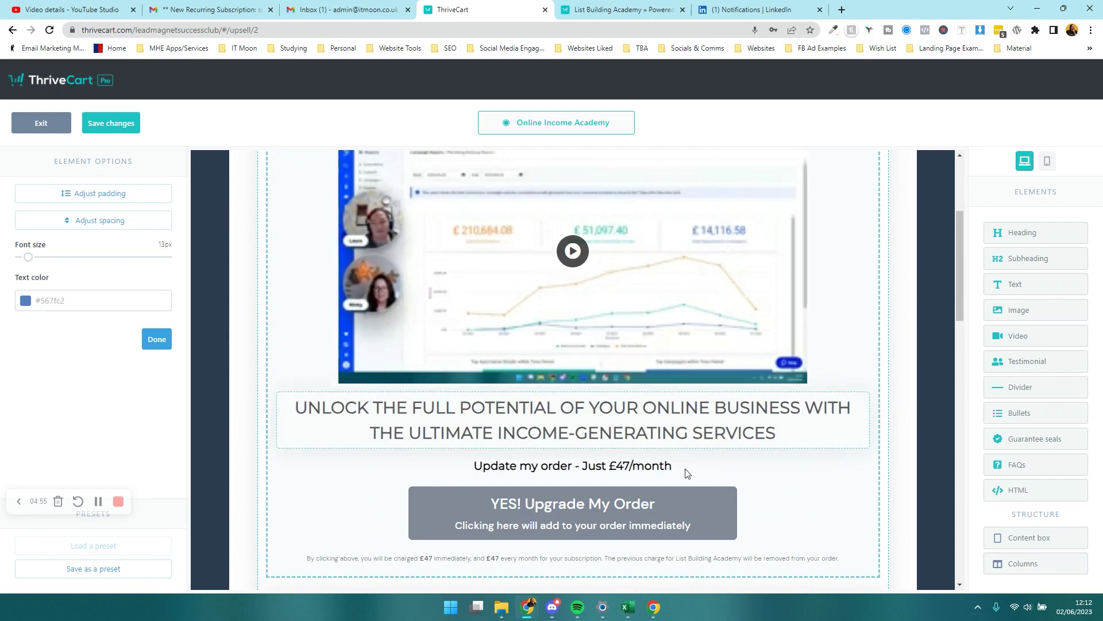
pyautogui.scroll(3, 526, 490)
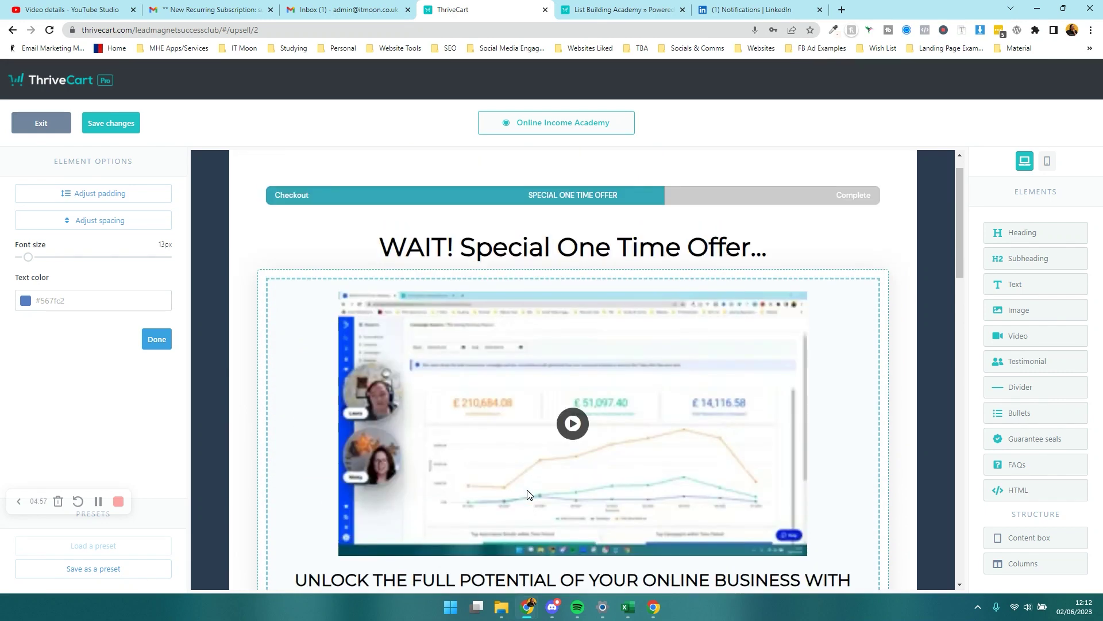
pyautogui.scroll(-4, 512, 488)
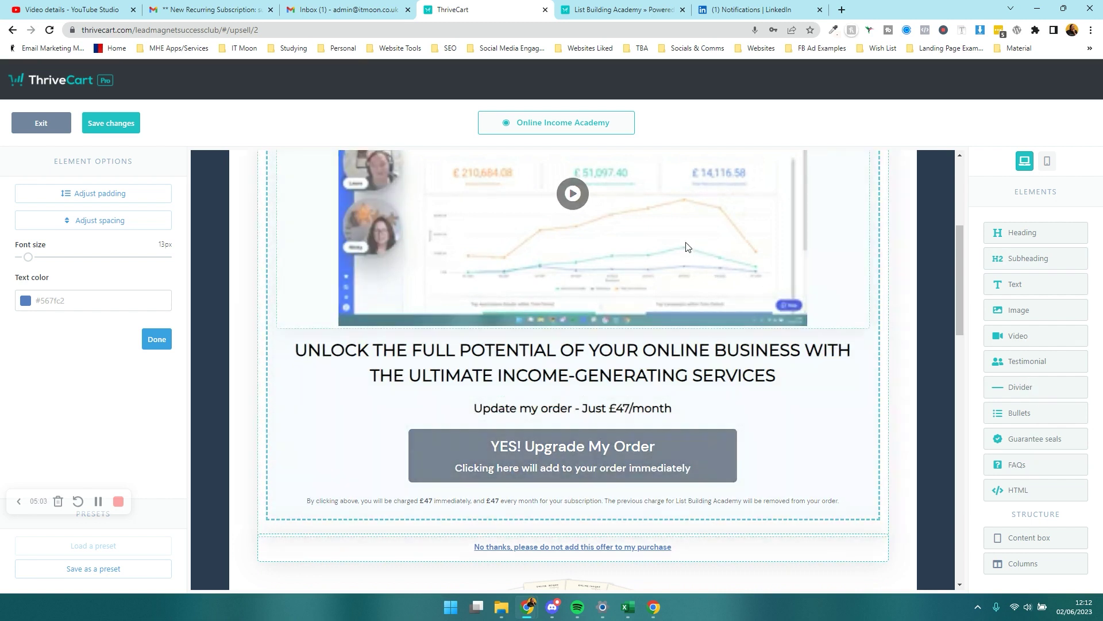
pyautogui.scroll(5, 688, 246)
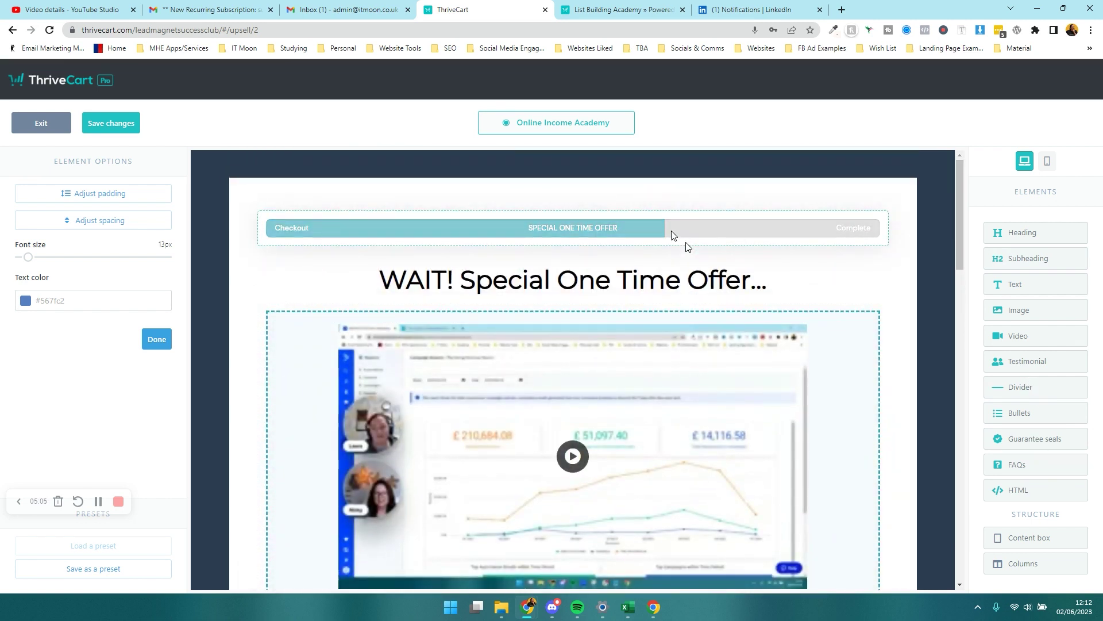
pyautogui.click(120, 133)
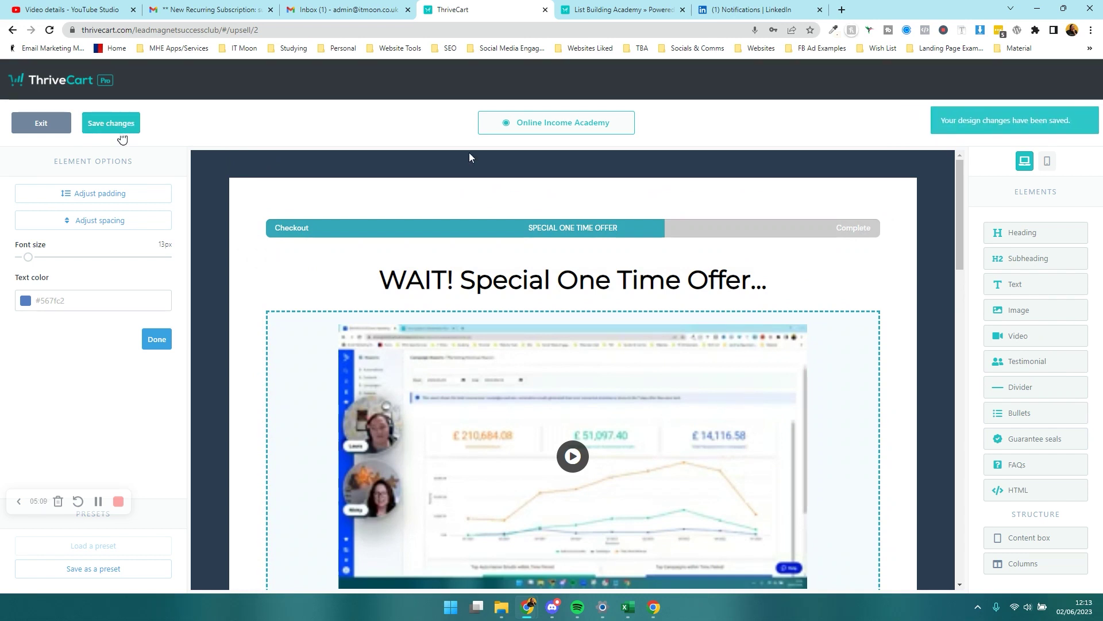
# Exit the upsell editor without saving and save the List Building Academy sales funnel
pyautogui.scroll(-6, 424, 184)
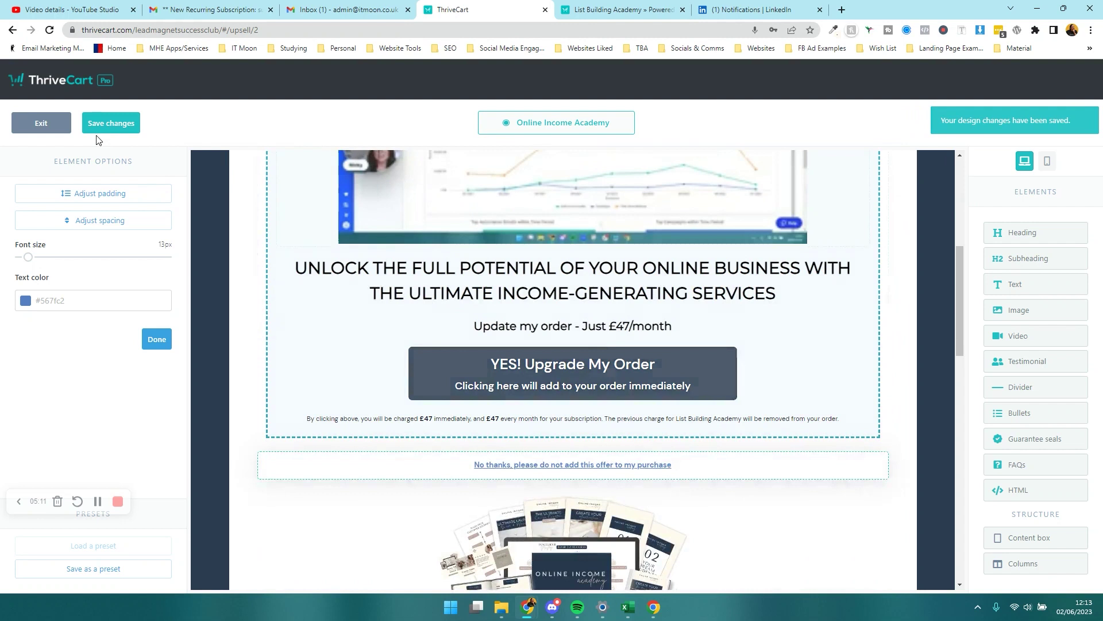
pyautogui.click(42, 120)
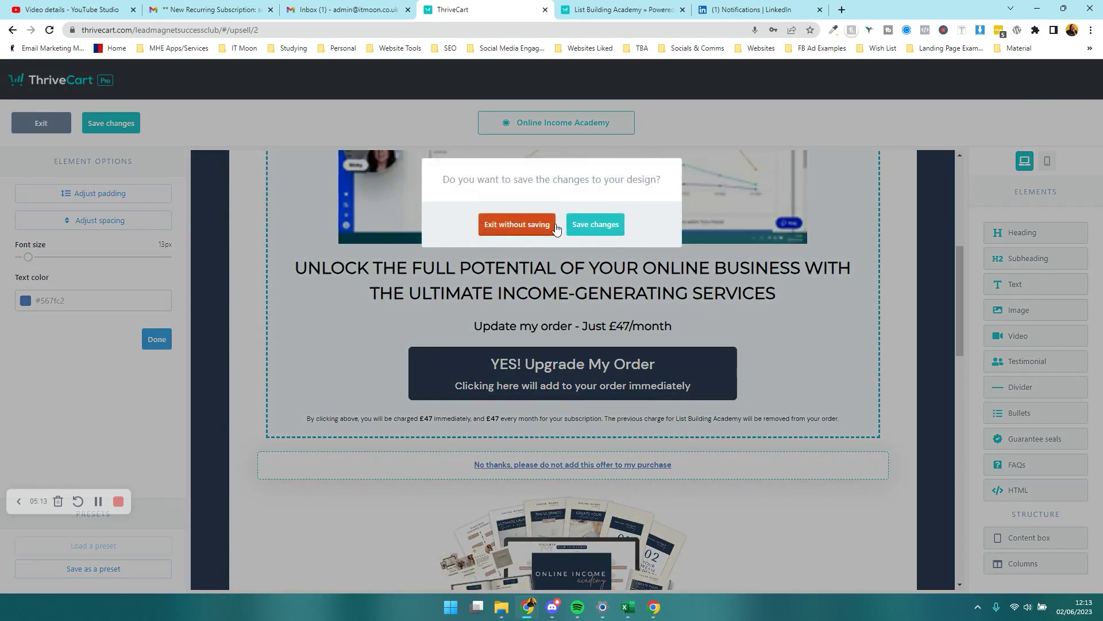
pyautogui.click(515, 226)
pyautogui.scroll(-5, 538, 397)
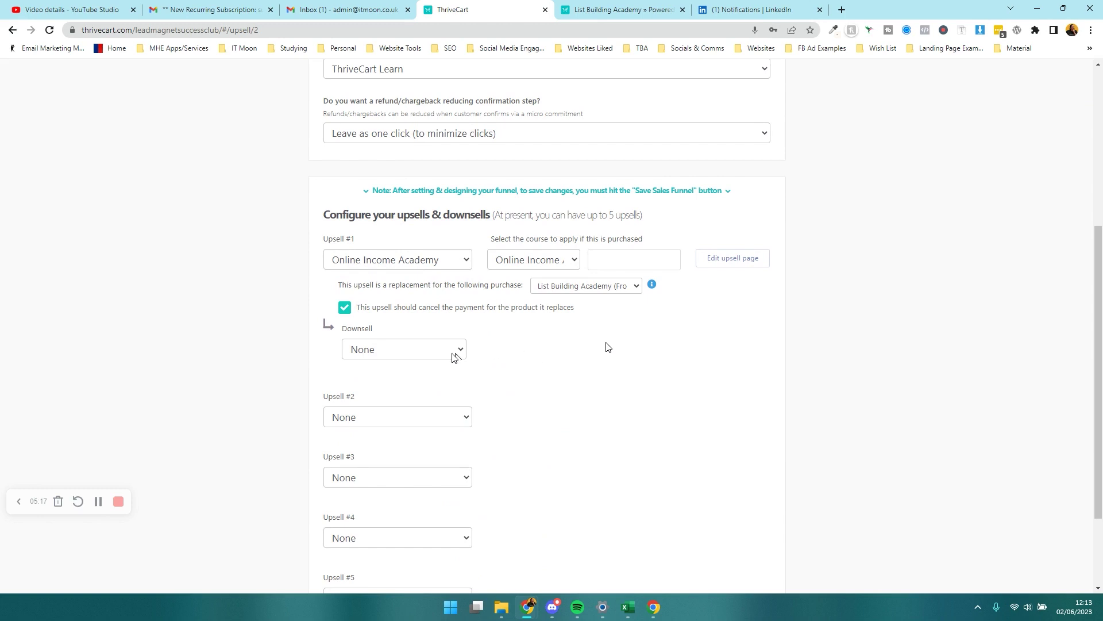
pyautogui.scroll(-2, 460, 431)
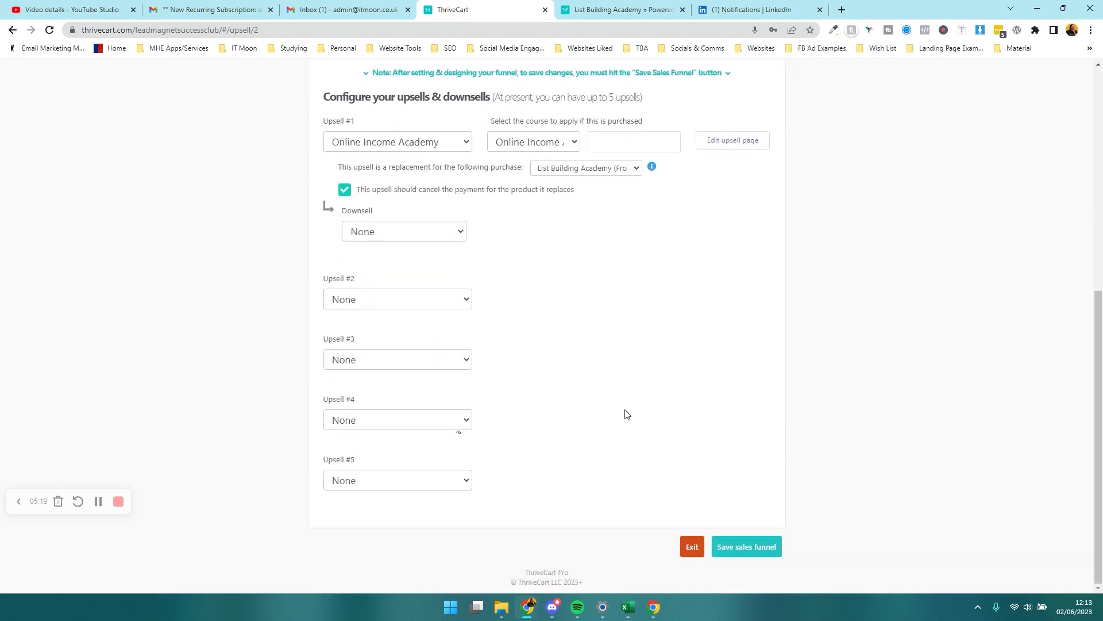
pyautogui.click(733, 550)
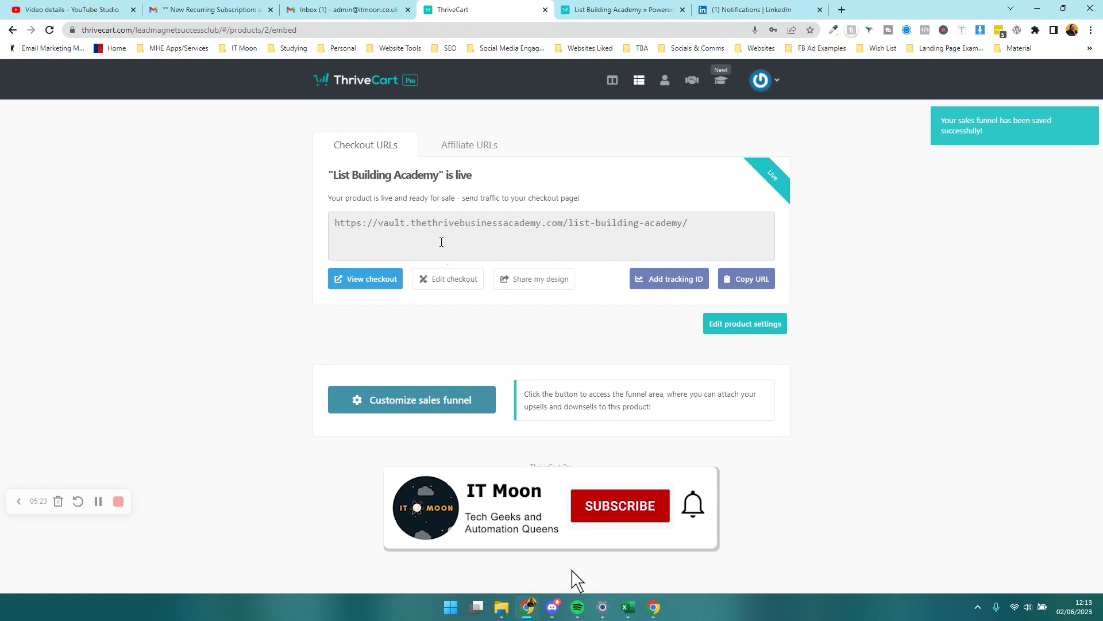
# Copy the List Building Academy checkout URL, load it in a new tab, and scroll the checkout page
pyautogui.click(408, 224)
pyautogui.rightClick(443, 225)
pyautogui.click(466, 235)
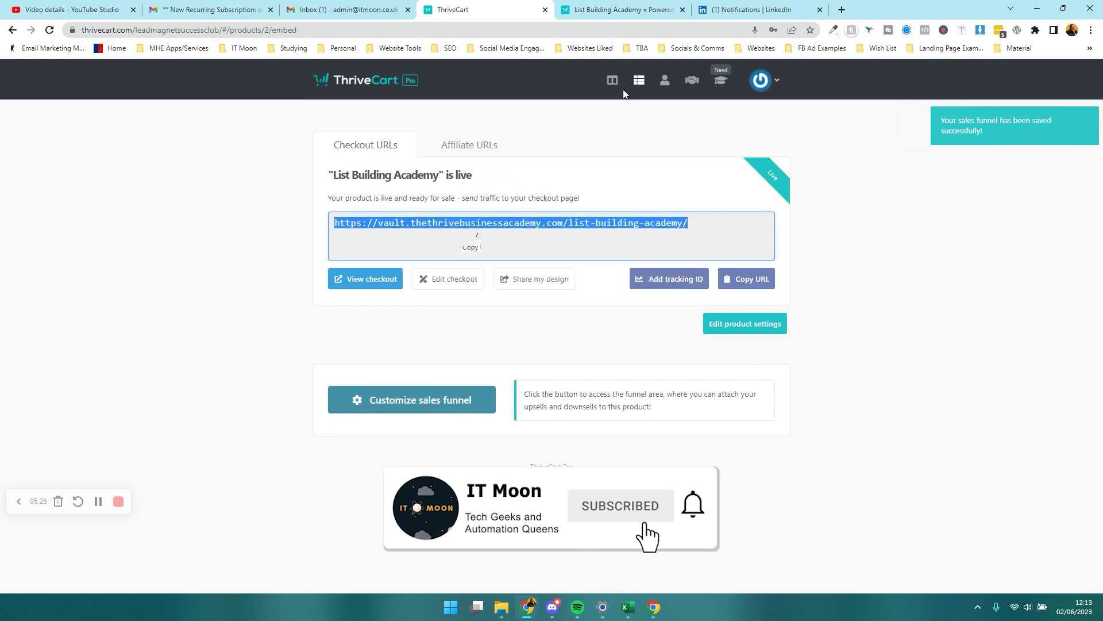
pyautogui.click(843, 10)
pyautogui.hotkey('ctrl', 'v')
pyautogui.press('Return')
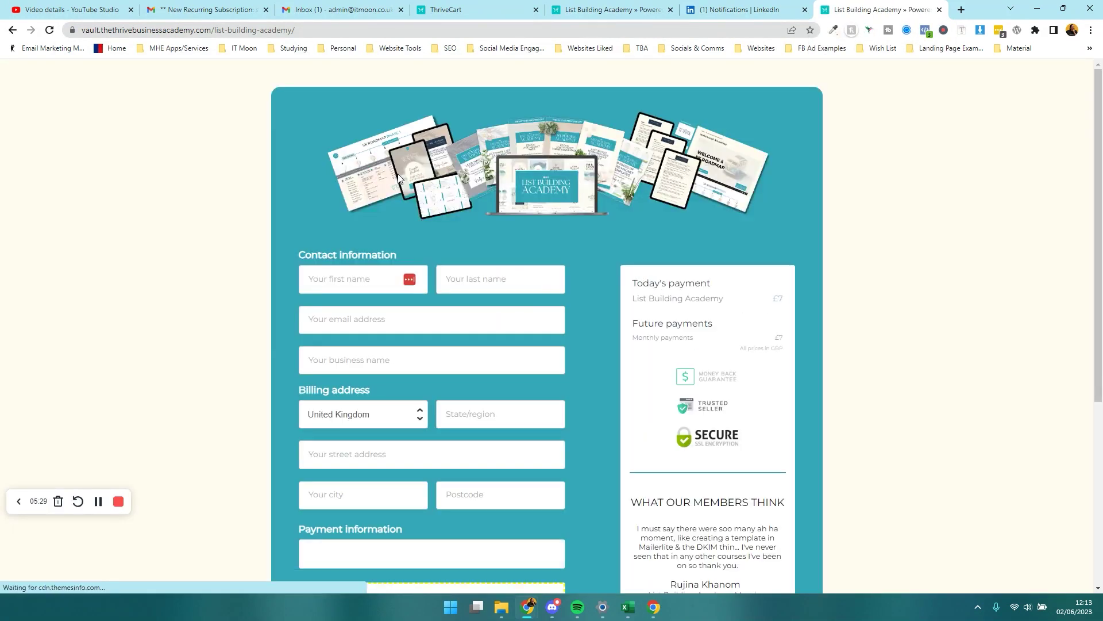
pyautogui.scroll(-4, 585, 250)
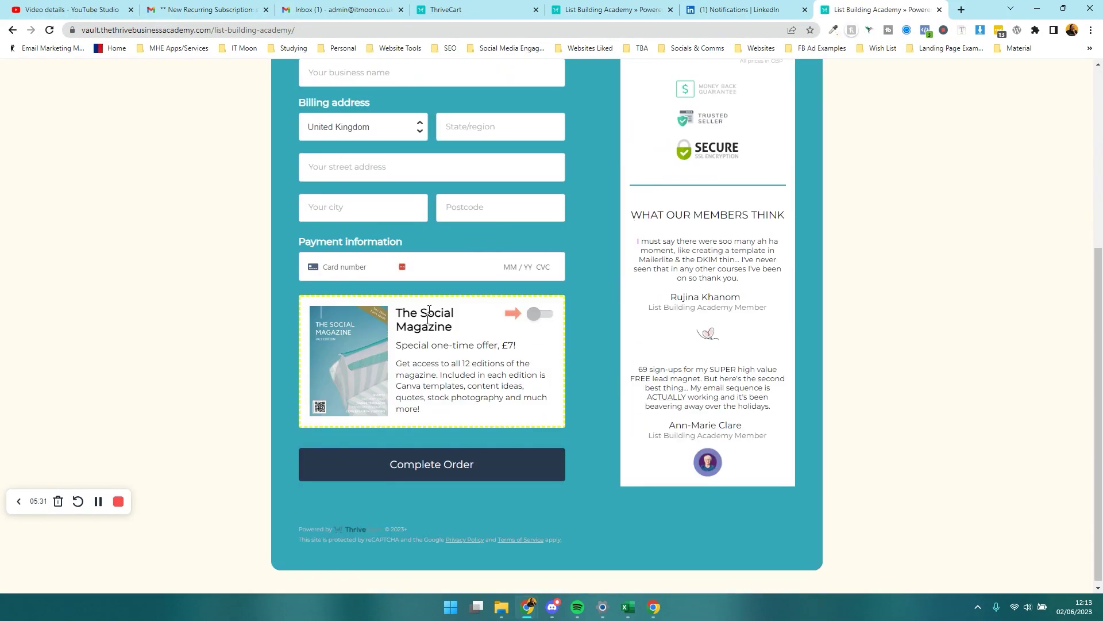
pyautogui.scroll(4, 426, 321)
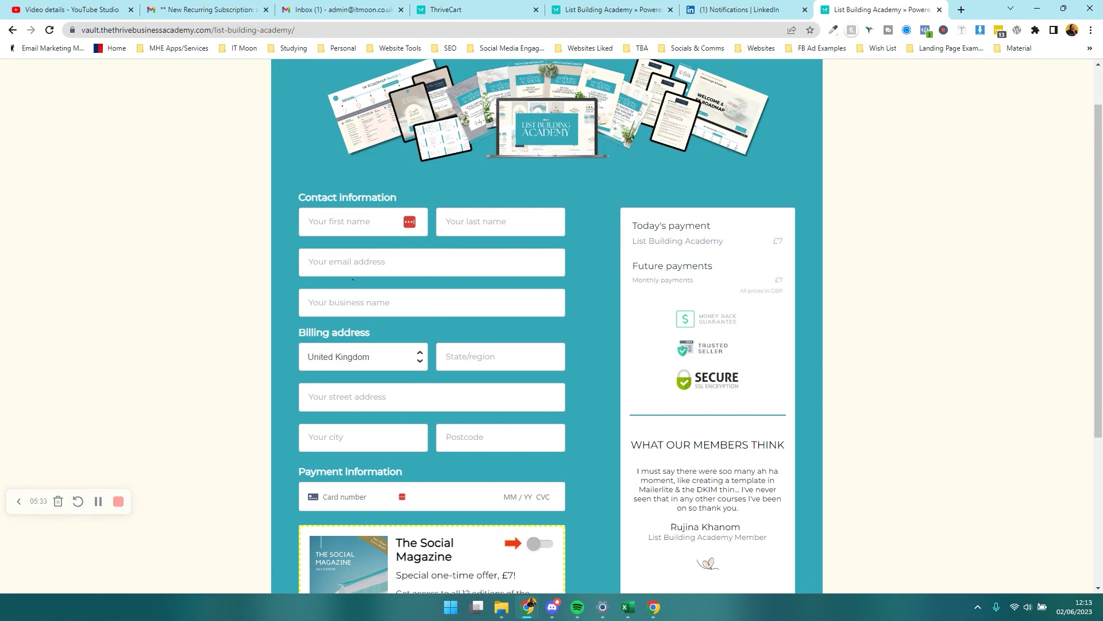
pyautogui.scroll(-4, 507, 414)
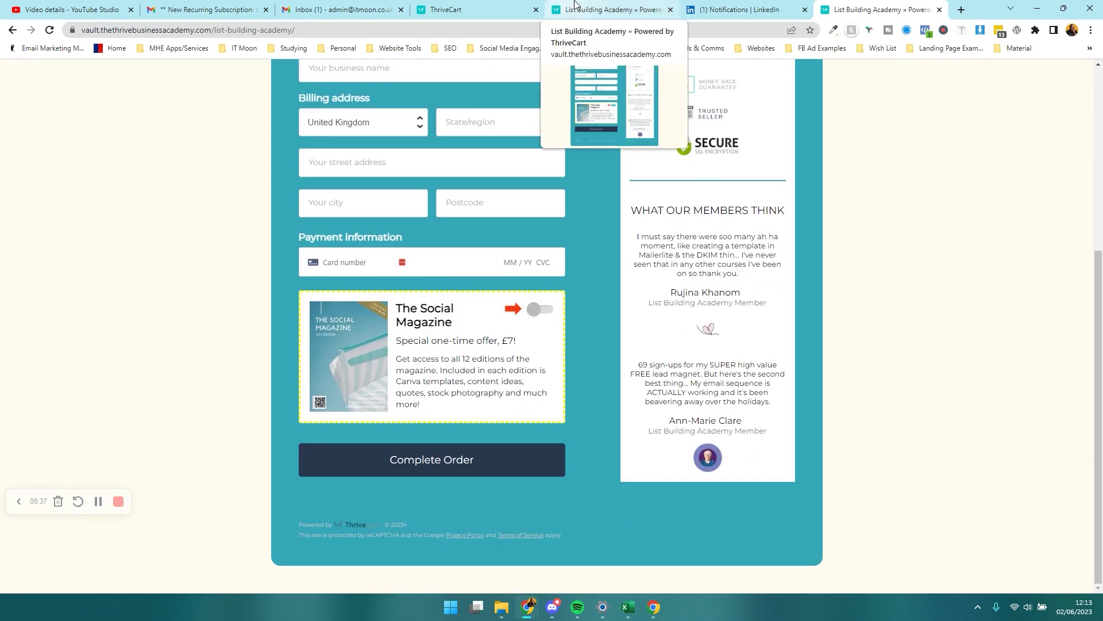
# Return to the ThriveCart tab and navigate back to the Products list showing both live products
pyautogui.click(485, 9)
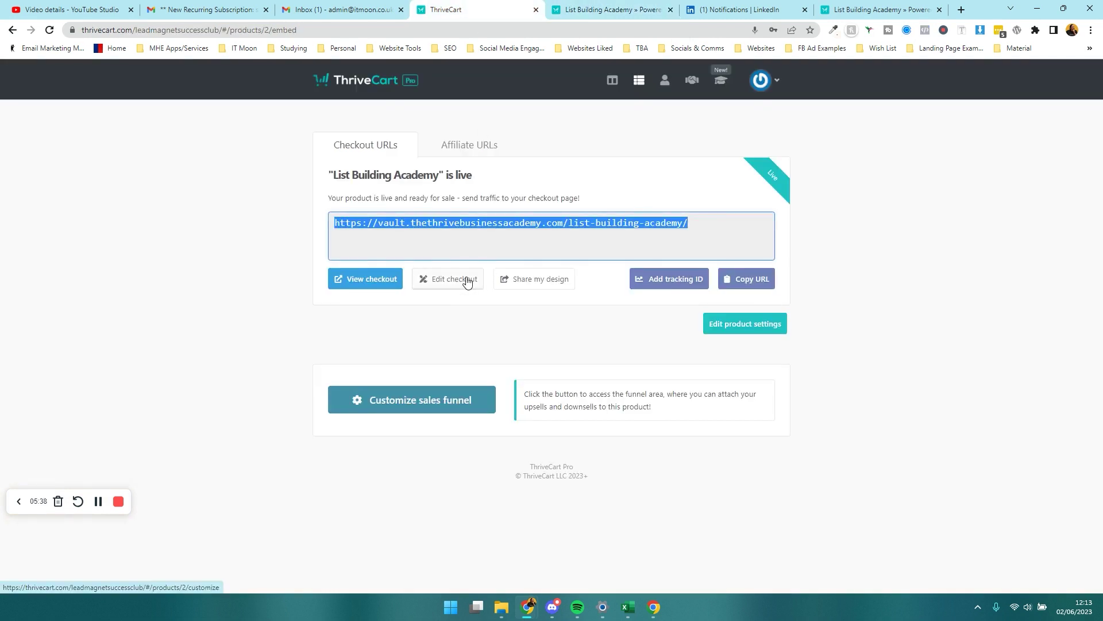
pyautogui.click(639, 80)
pyautogui.click(541, 345)
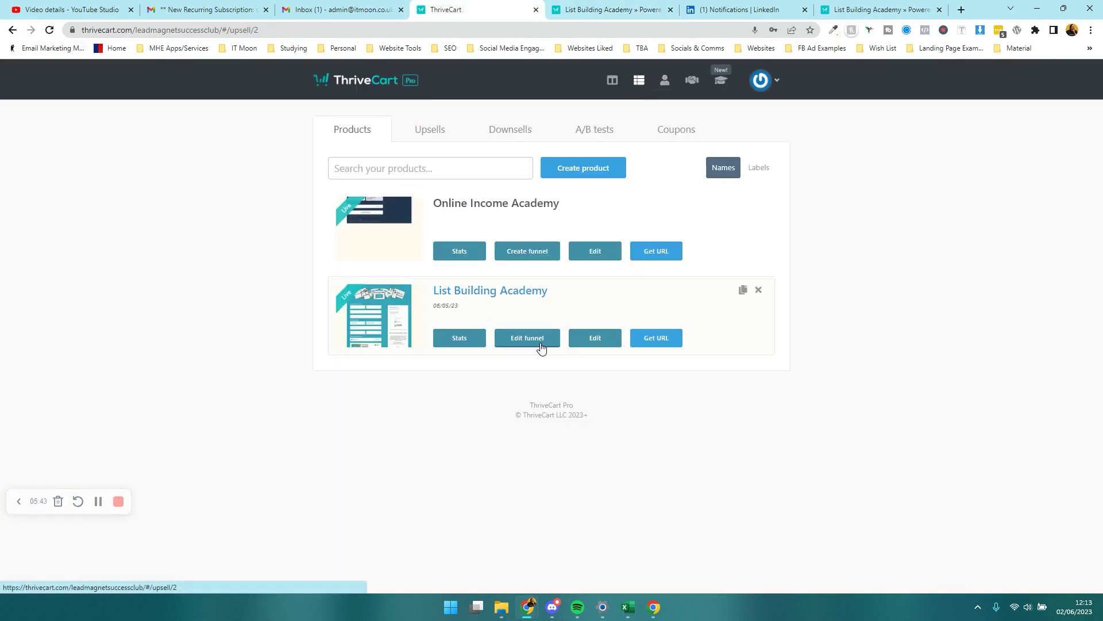
pyautogui.scroll(-5, 466, 262)
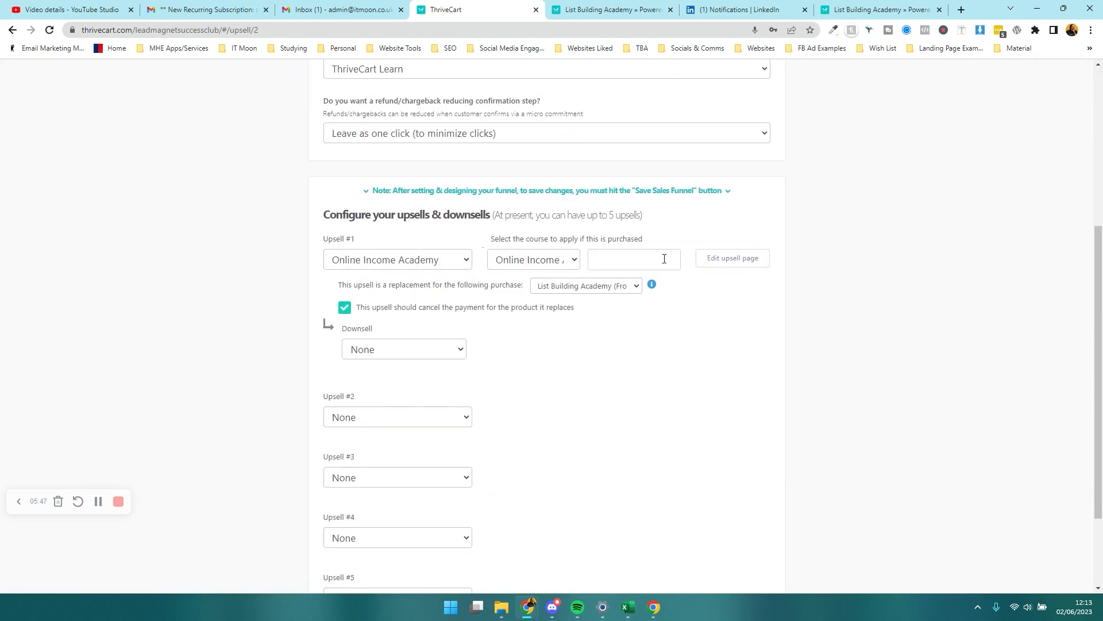
pyautogui.scroll(4, 410, 279)
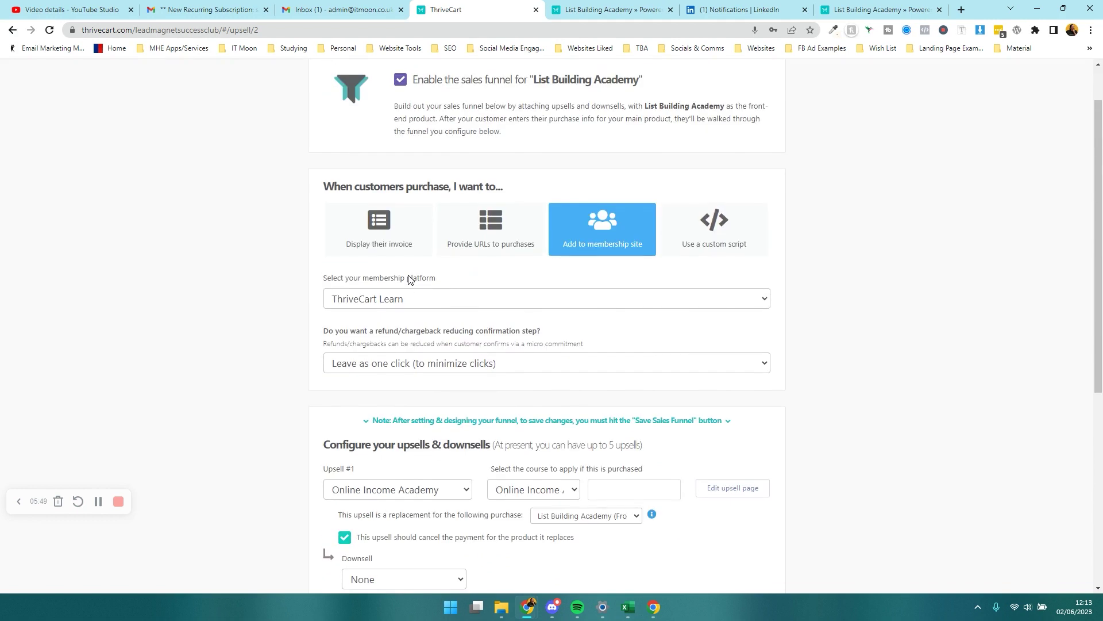
pyautogui.scroll(1, 410, 279)
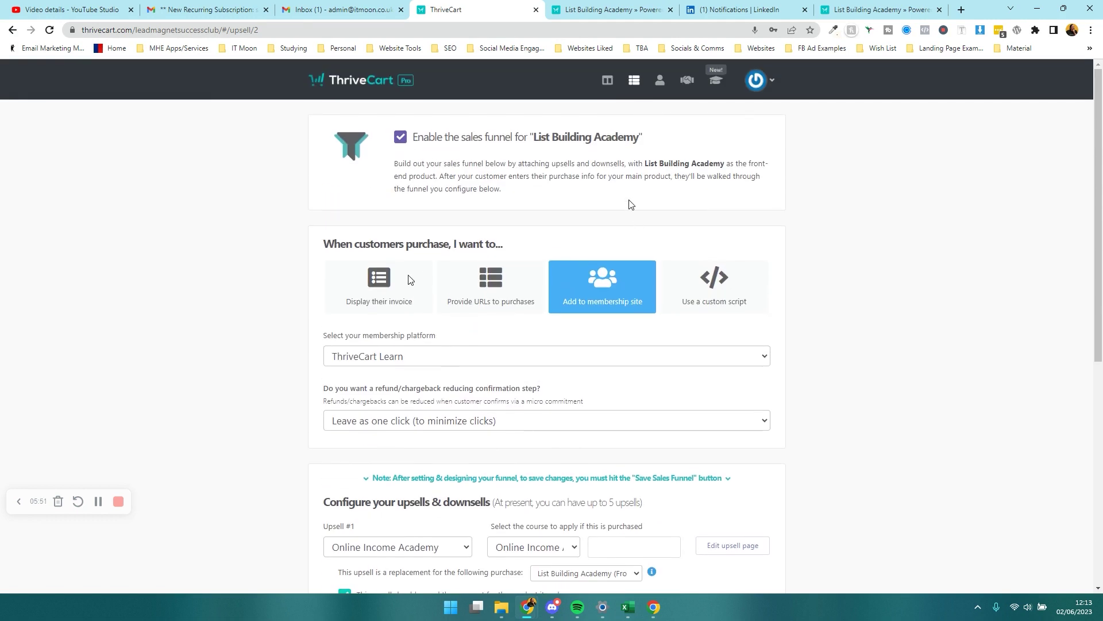
pyautogui.click(633, 88)
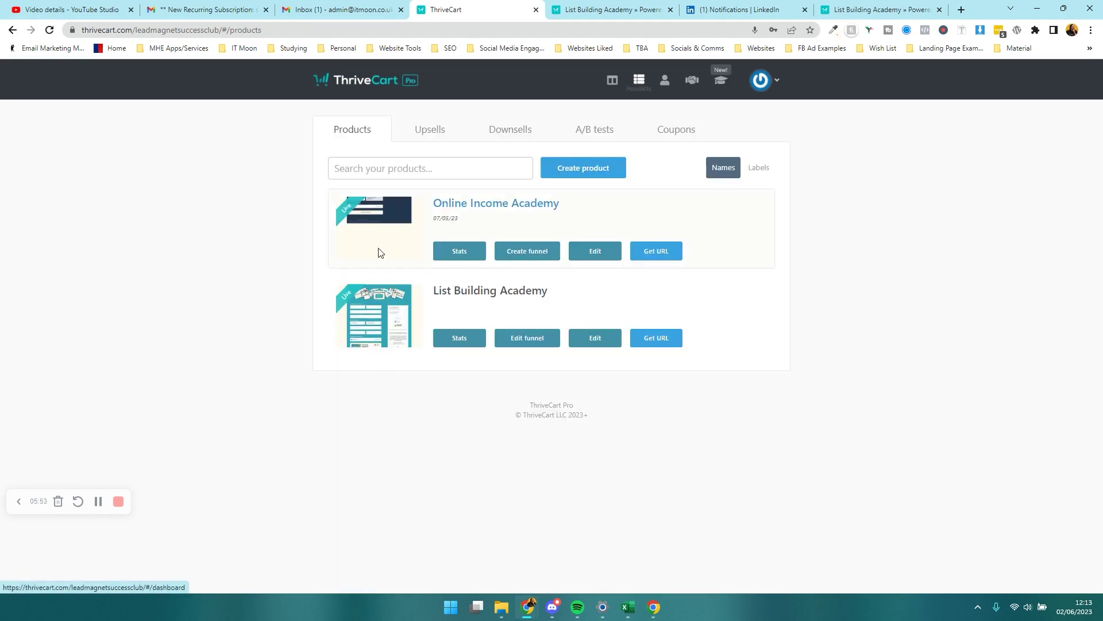